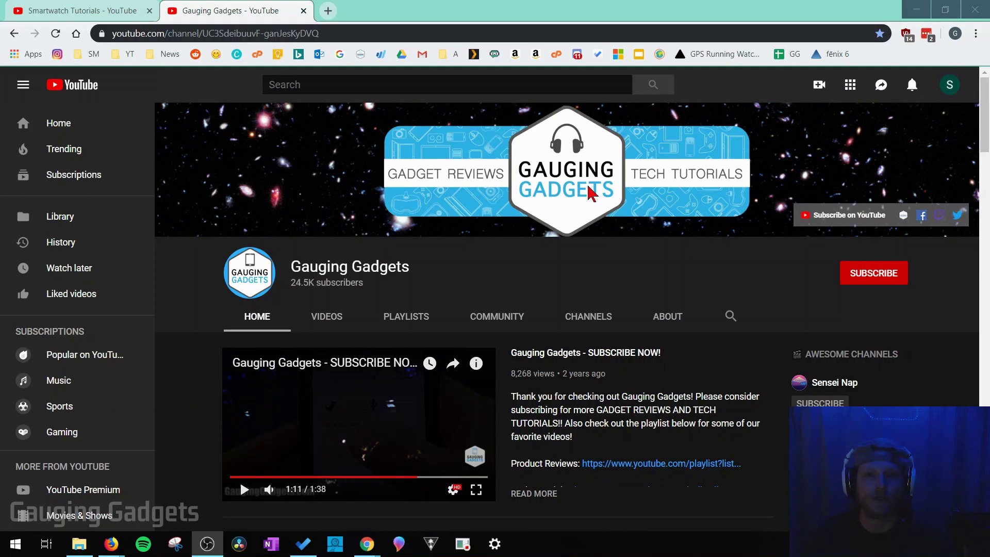
Step: Bring the Chrome window with the Gauging Gadgets YouTube channel page to the front
click(574, 275)
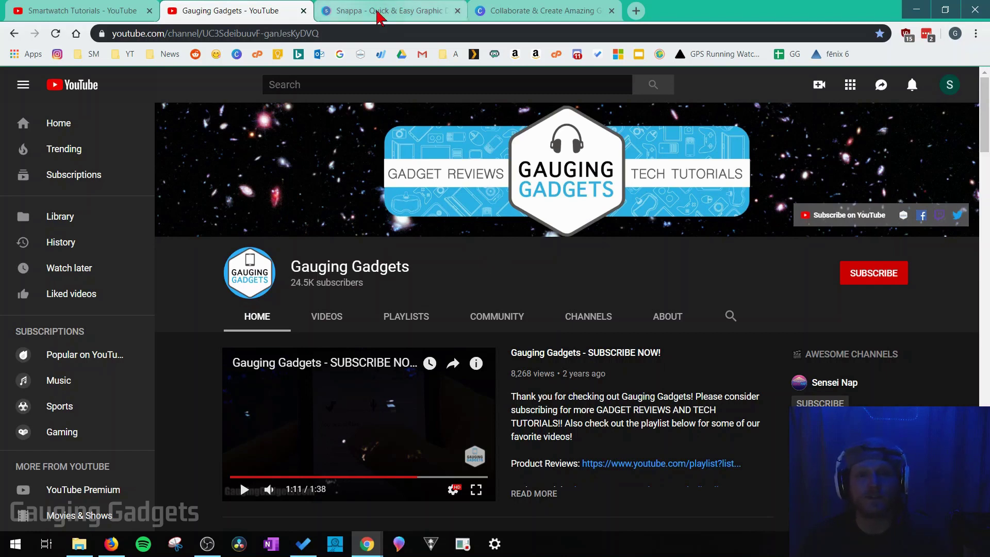
Step: Switch between the Canva and Snappa tabs, ending on Snappa's Create a Graphic page
click(379, 13)
click(519, 13)
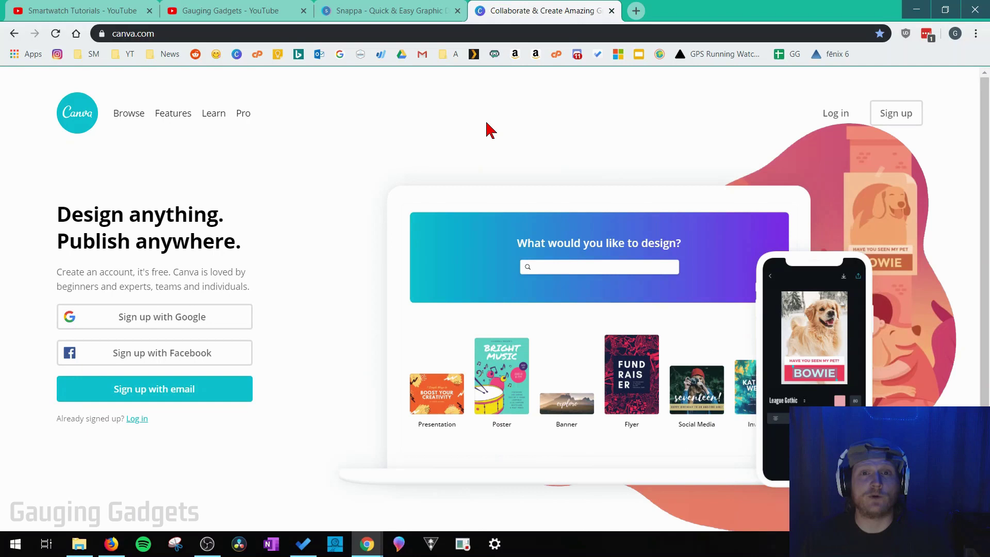
key(ctrl+shift+Tab)
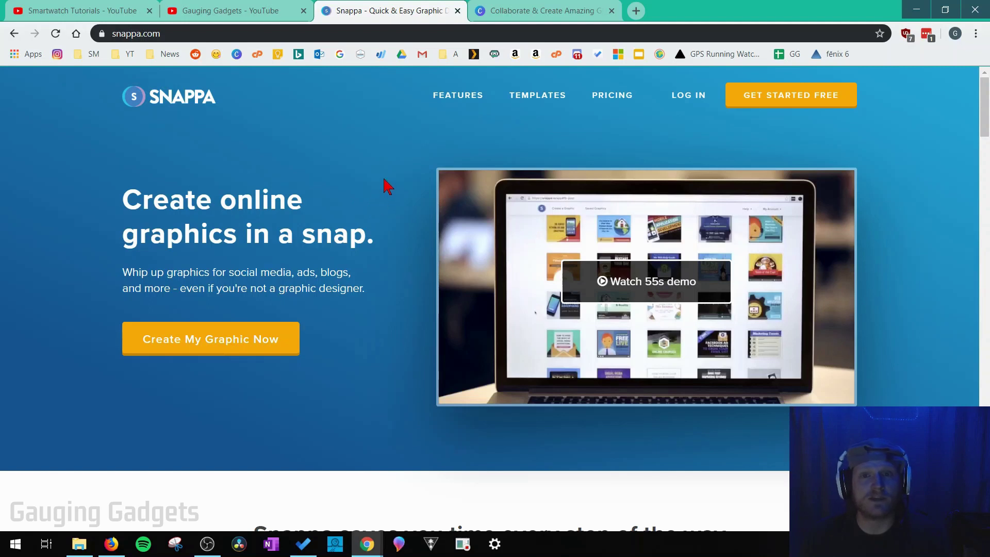
click(499, 18)
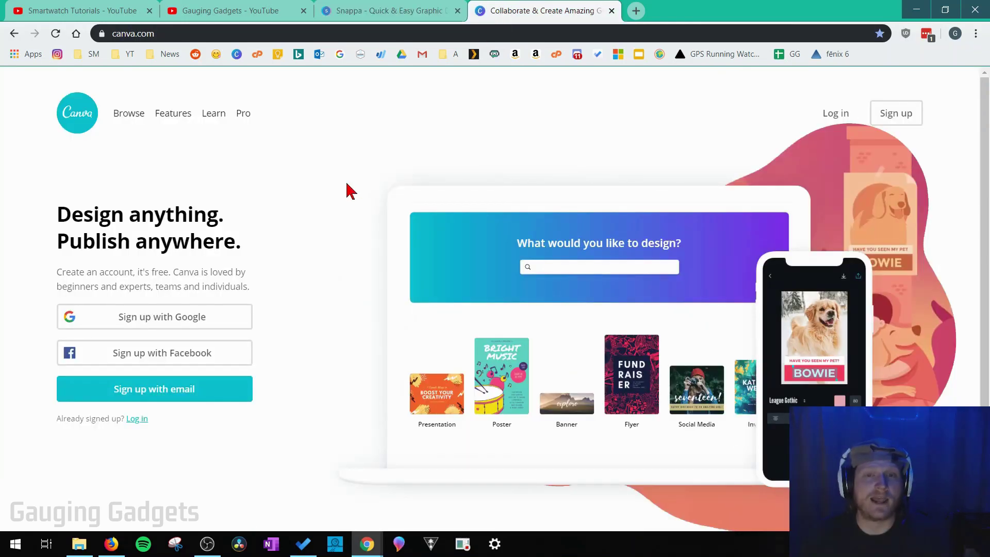
click(368, 10)
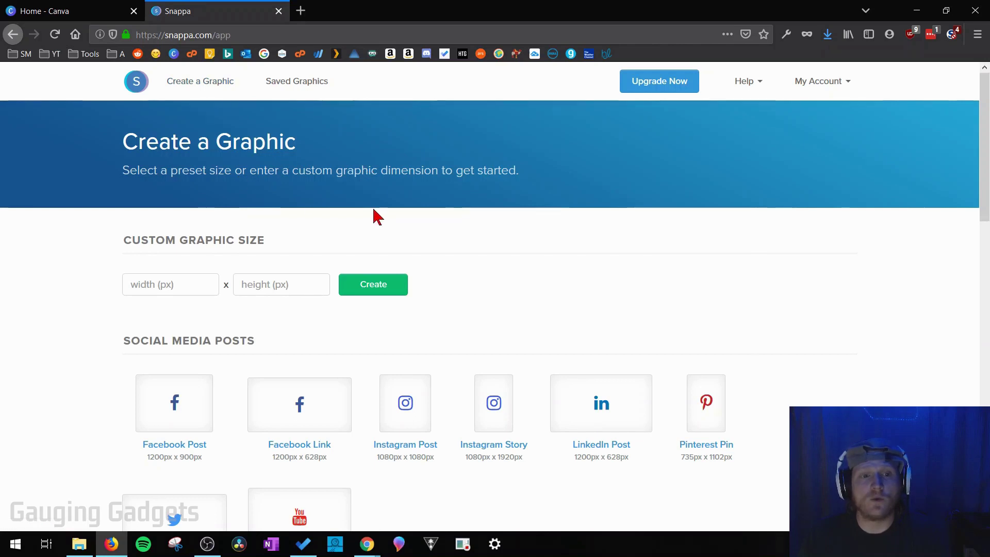
Step: Choose the 2560 × 1440 px YouTube Channel Art preset under Headers
scroll(382, 221, down, 2)
scroll(383, 227, down, 10)
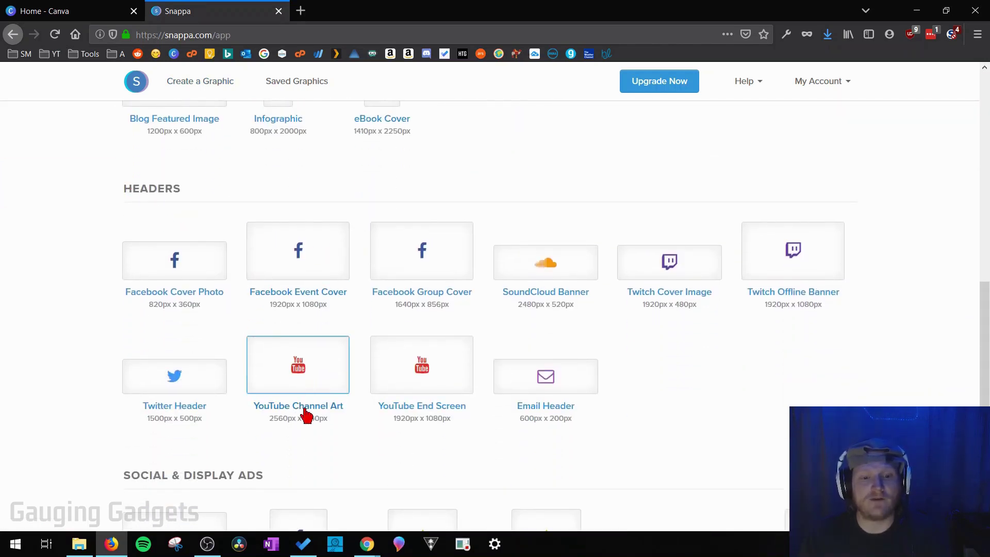
click(297, 383)
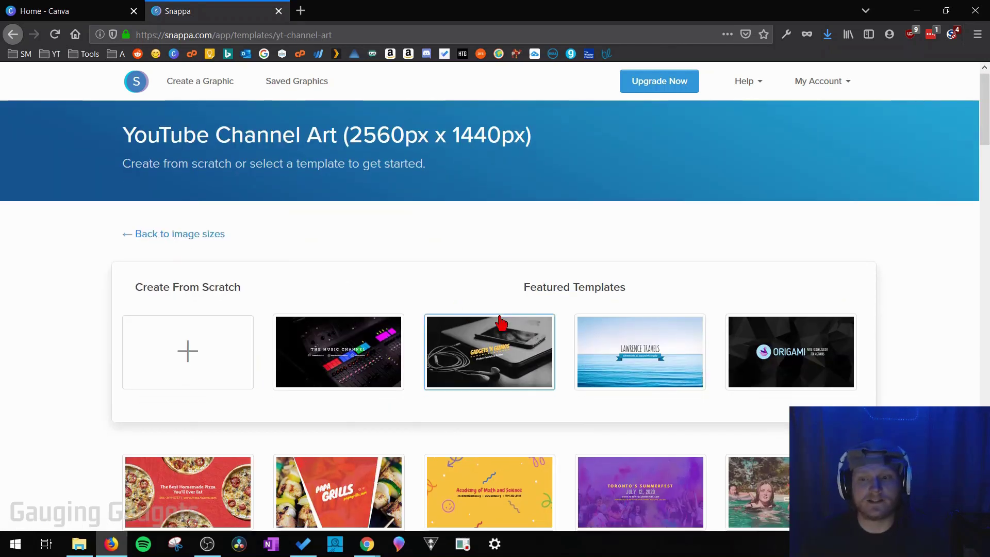
Step: Browse the featured YouTube Channel Art templates, then return to Create From Scratch
scroll(490, 319, down, 3)
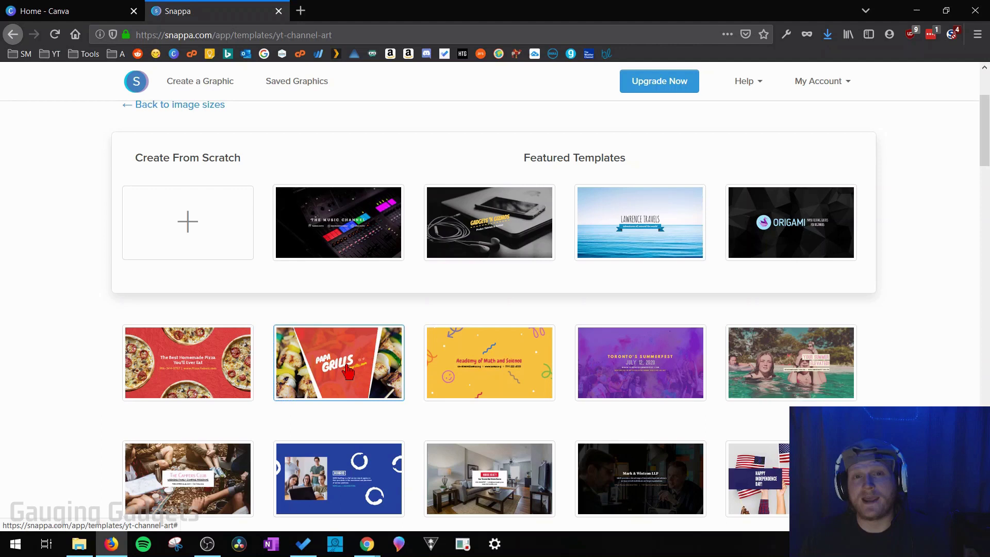
scroll(352, 369, down, 2)
scroll(352, 369, down, 1)
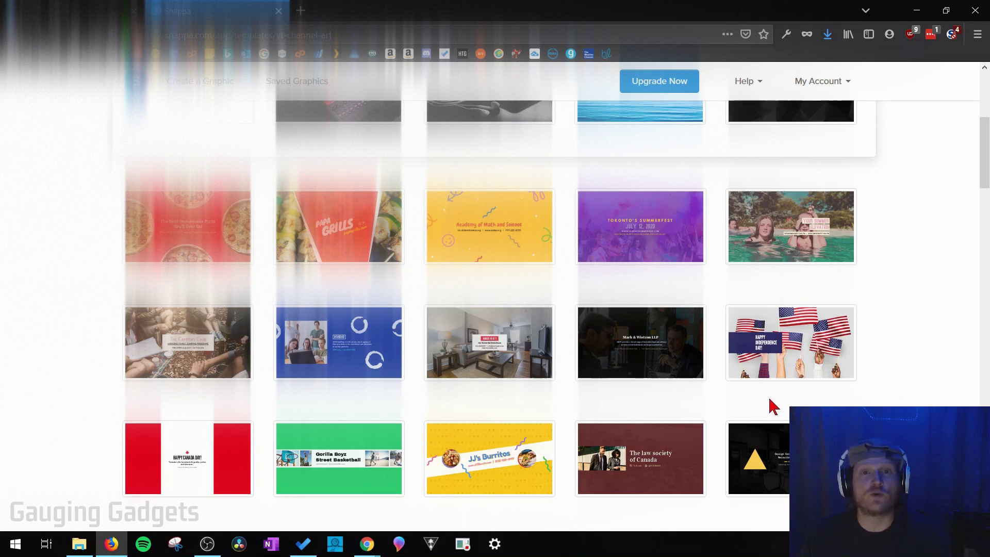
scroll(769, 406, up, 5)
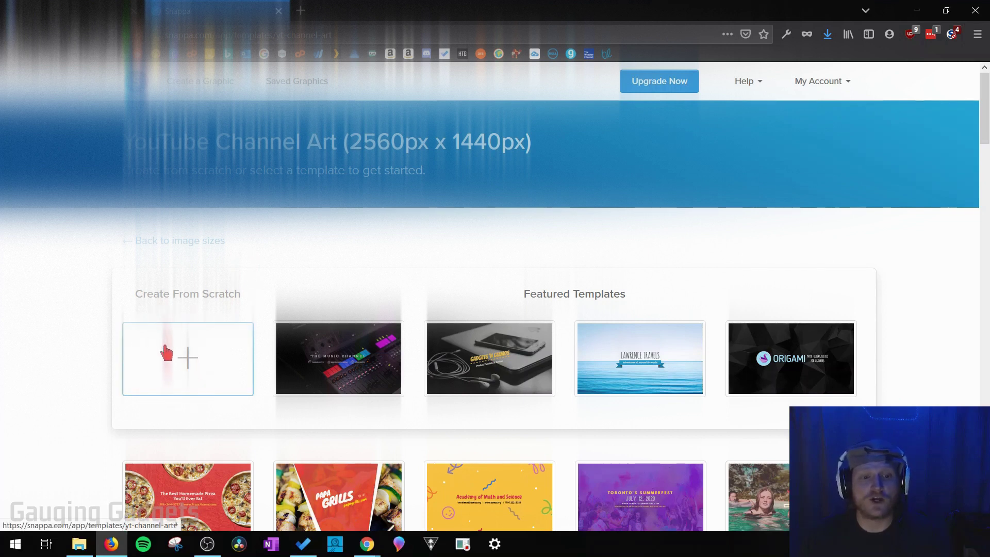
Step: Open a blank 2560×1440 channel art design in the Snappa editor
click(194, 355)
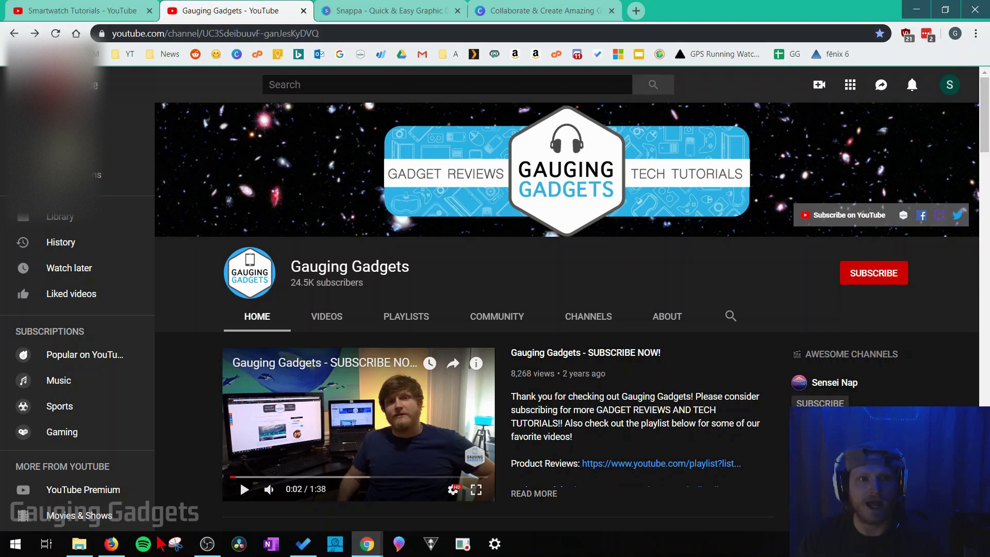
Step: In the Snappa design, try ocean, cat, corridor and couple photos as the background
click(111, 544)
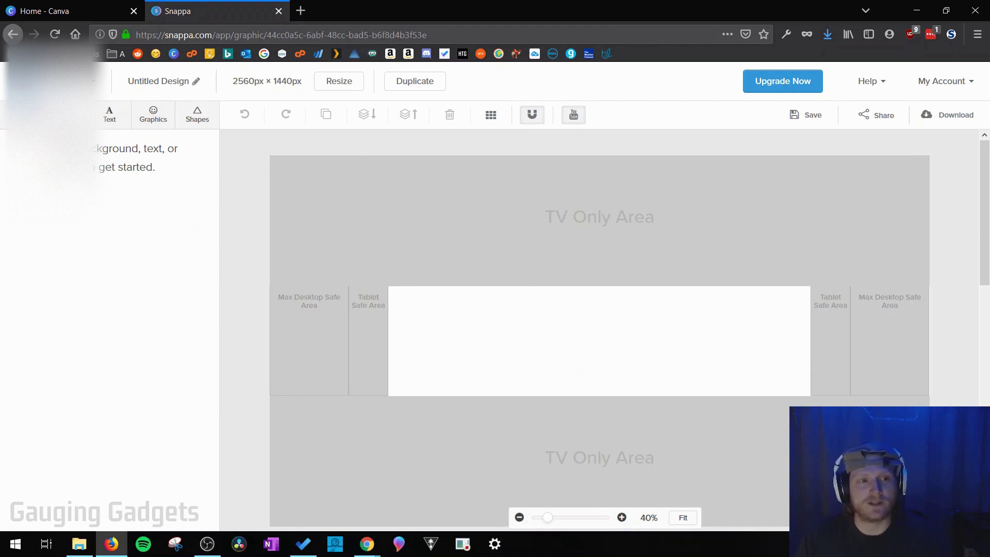
click(66, 114)
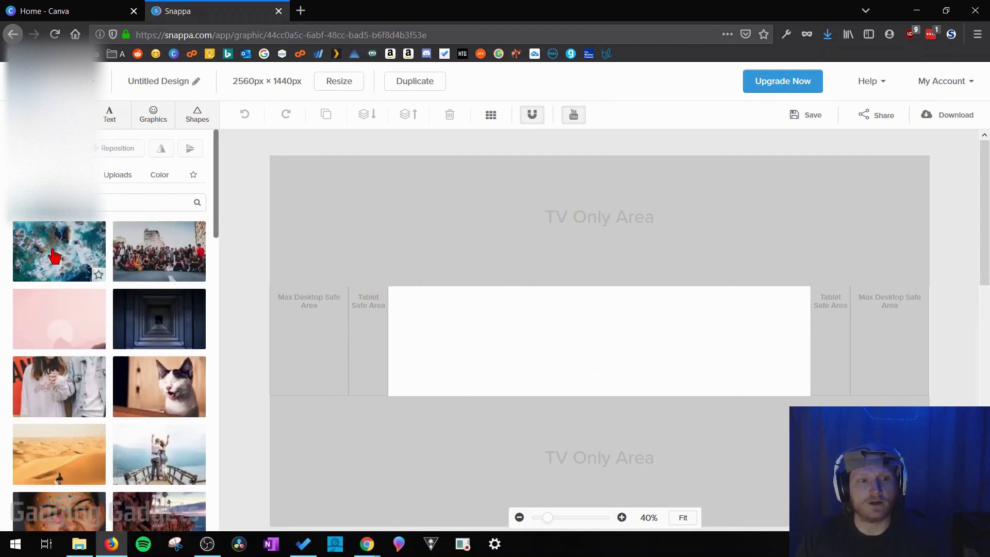
click(54, 256)
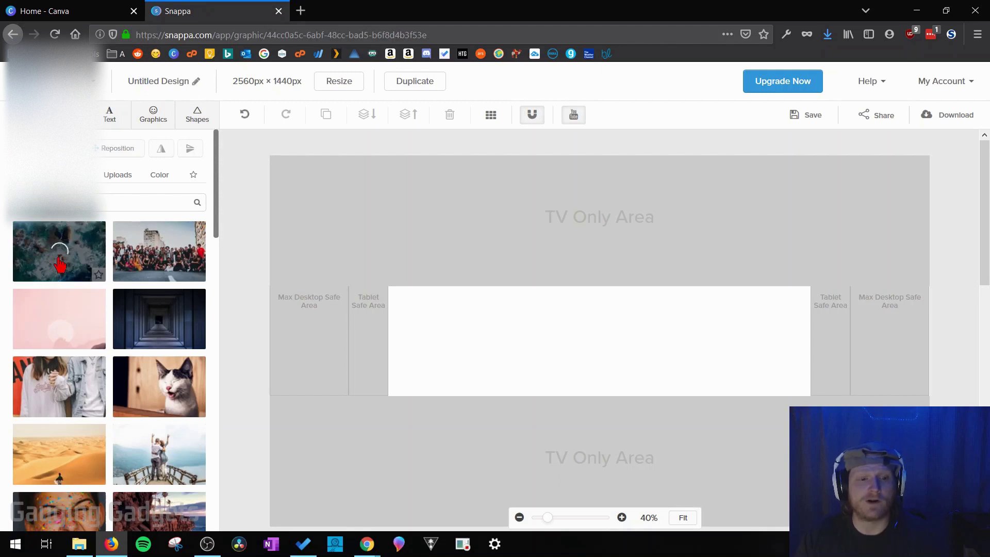
click(140, 387)
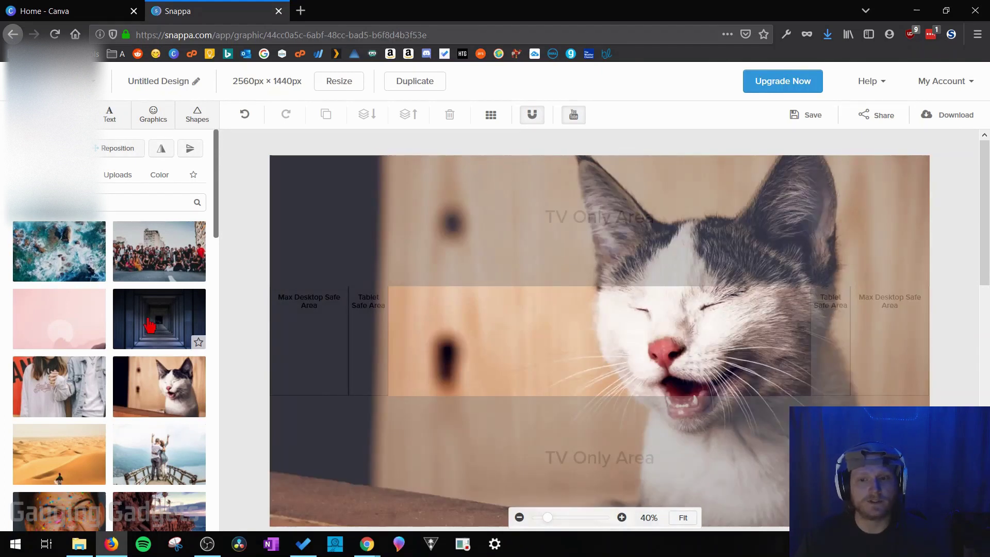
click(150, 325)
click(67, 382)
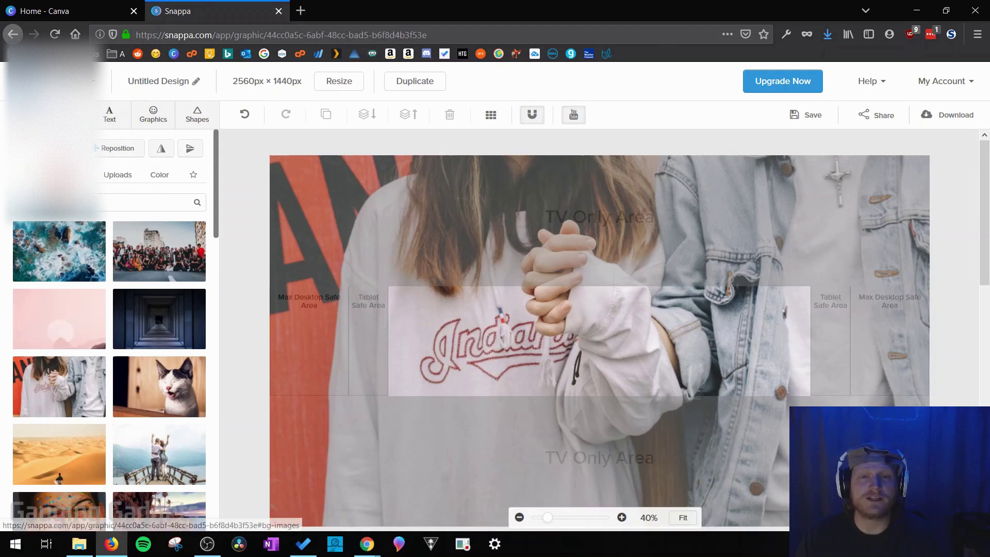
Step: Try pink, teal-to-navy, pale teal-pink and teal-to-purple gradient backgrounds
click(54, 183)
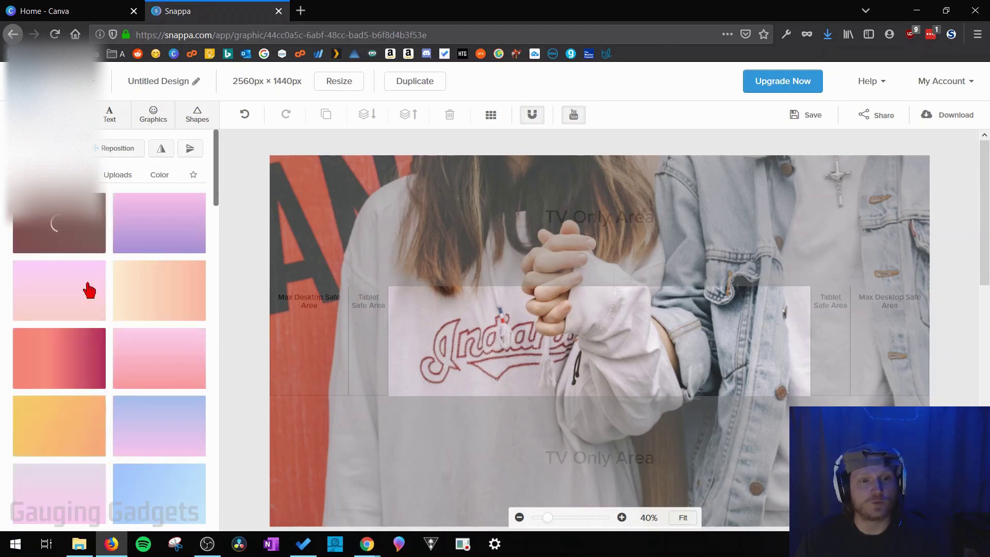
click(90, 291)
scroll(129, 358, down, 5)
click(130, 327)
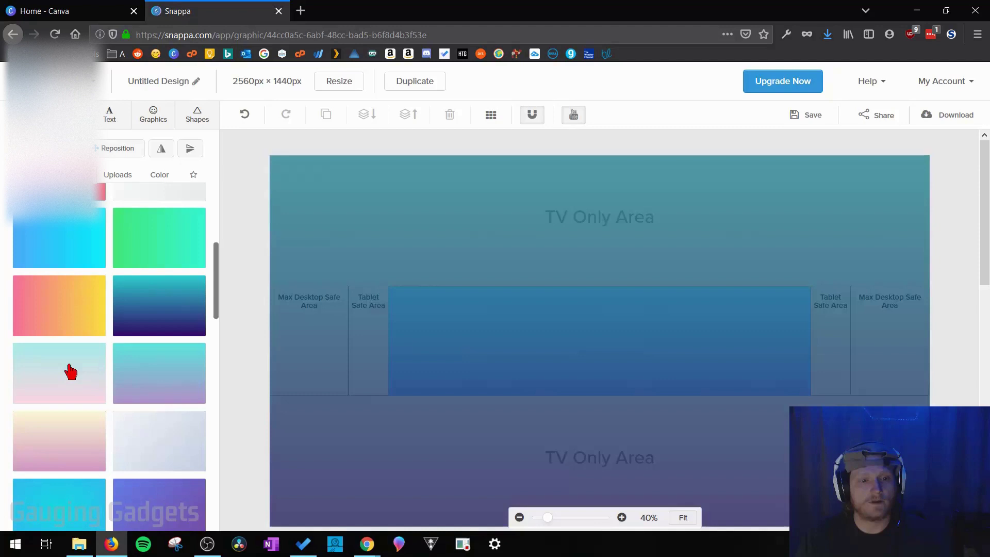
click(61, 376)
click(170, 388)
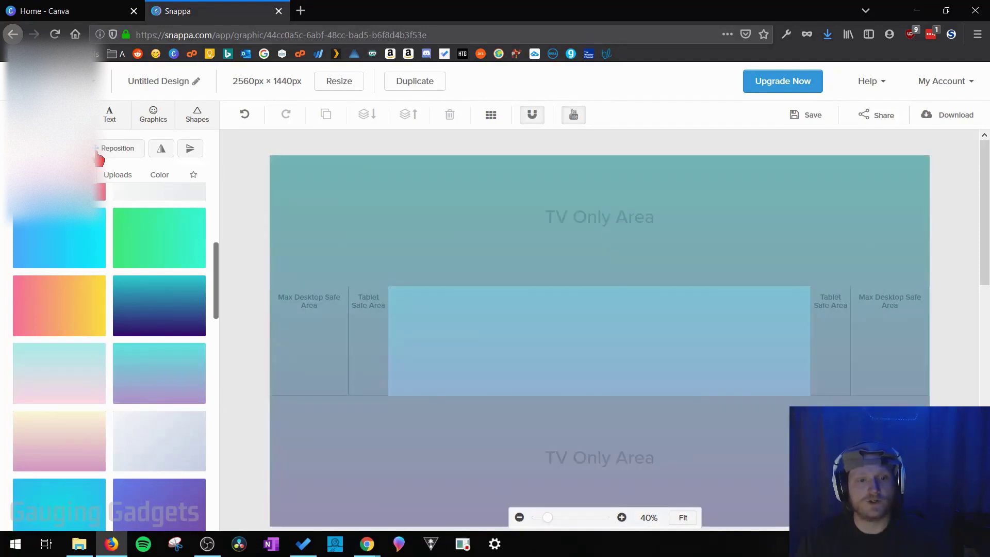
Step: Search background photos for 'watch' and set the blue hand-held smartwatch photo as background
click(119, 176)
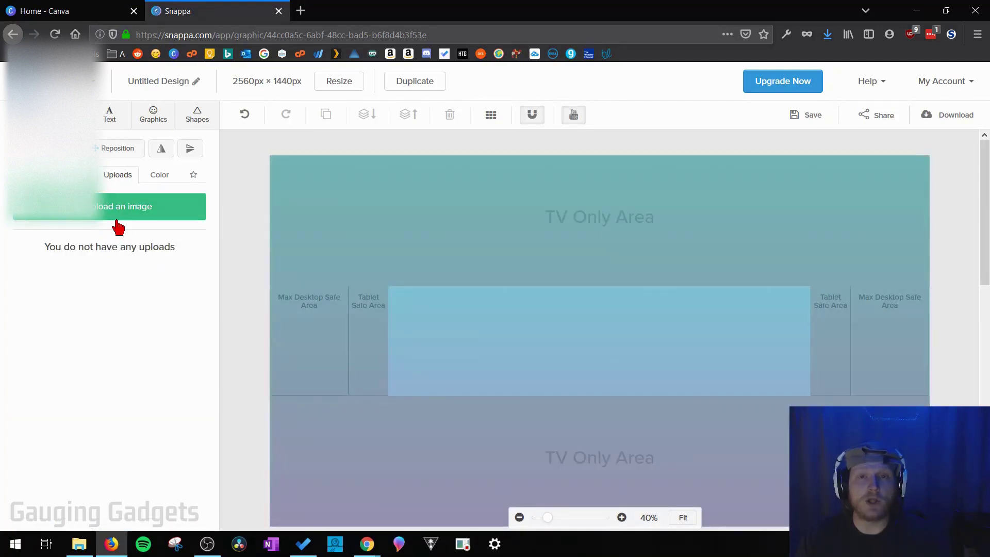
click(151, 174)
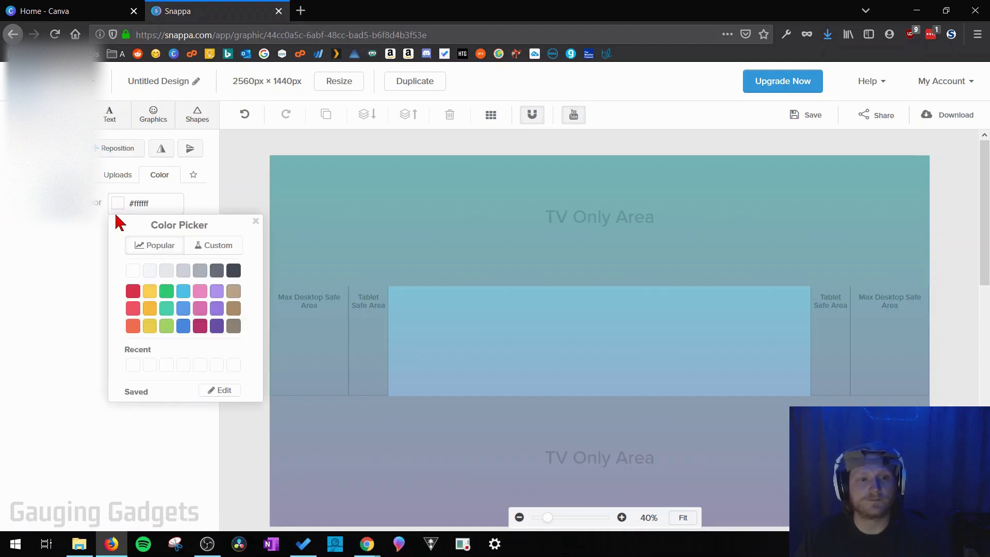
click(80, 222)
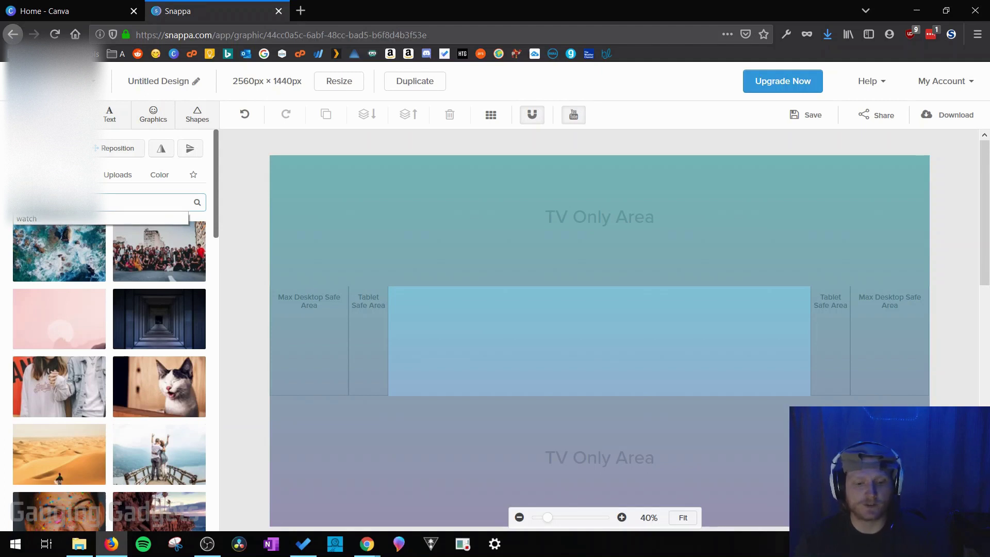
key(Return)
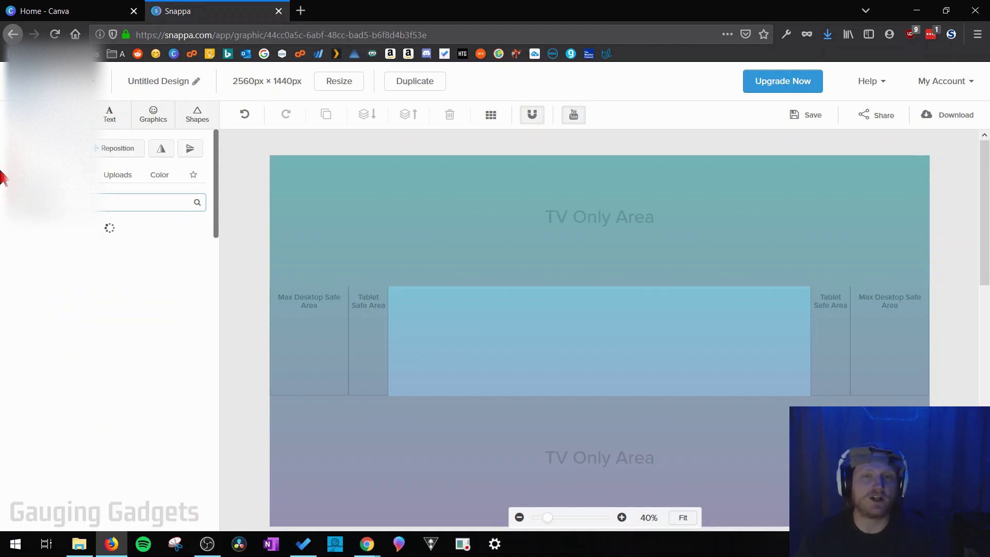
scroll(133, 421, down, 2)
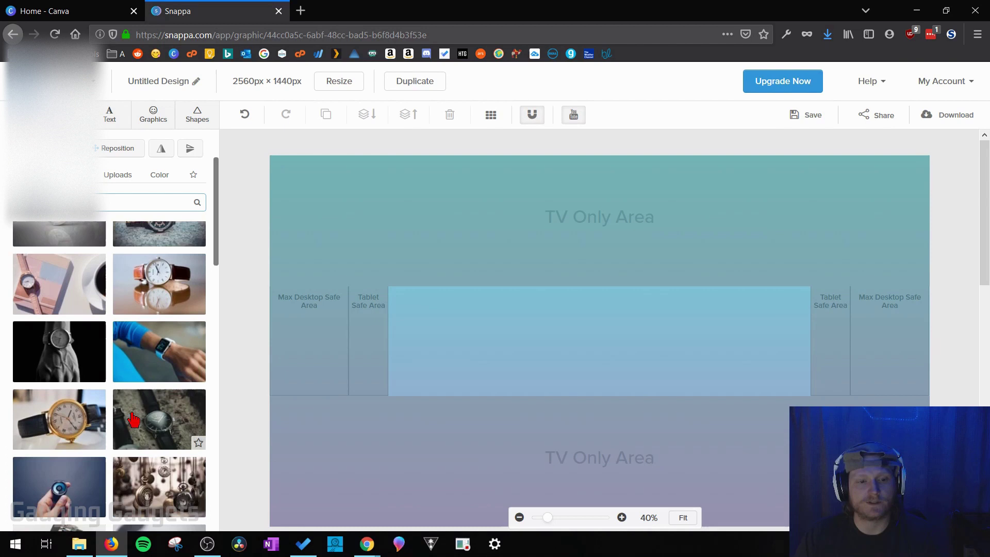
scroll(133, 420, down, 4)
click(71, 294)
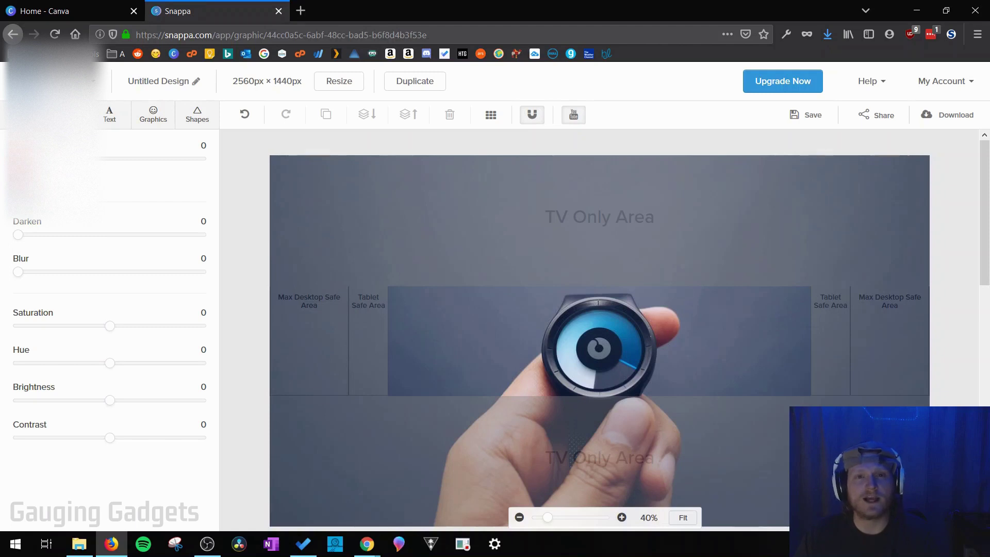
drag(18, 159, 150, 158)
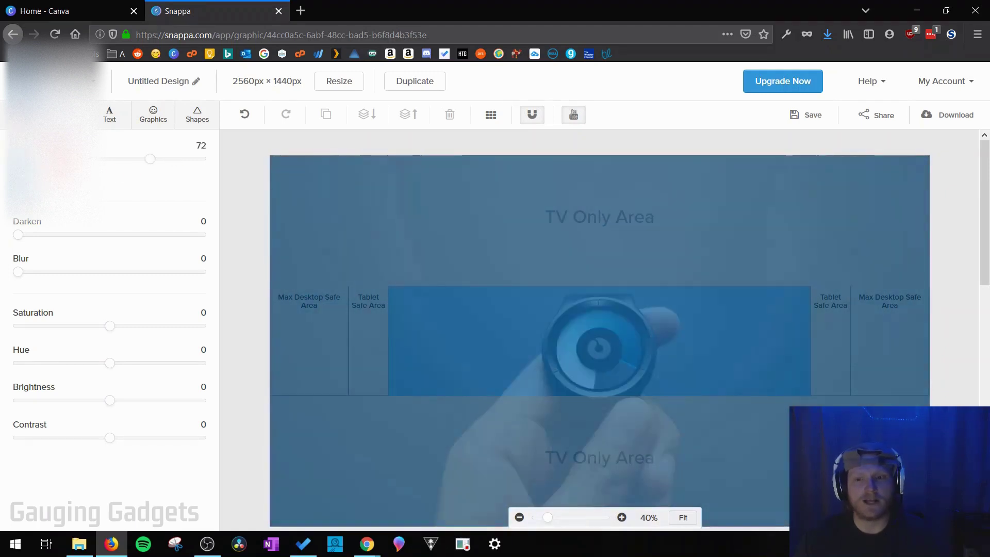
click(18, 158)
drag(18, 235, 82, 241)
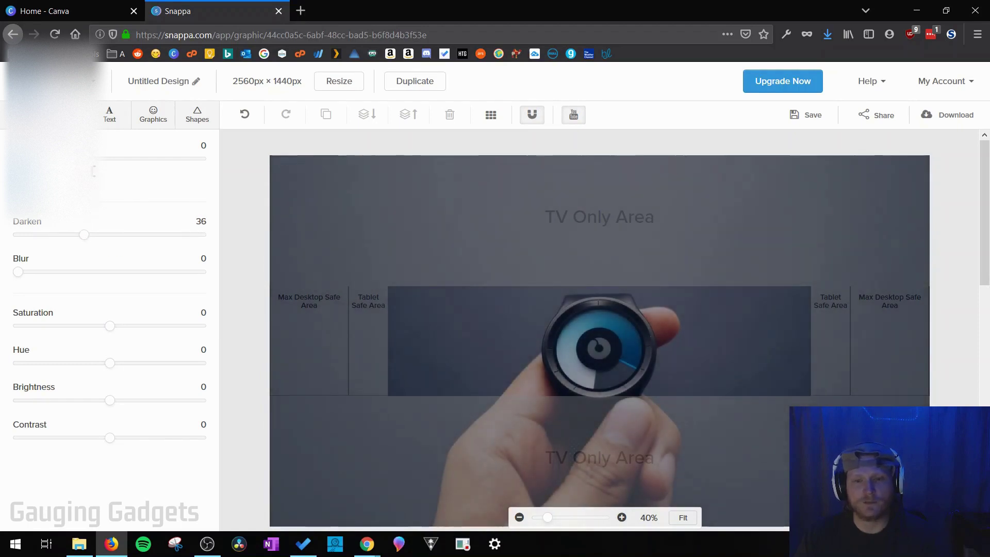
Step: Add a heading left of the watch and change its text to 'Smartwatch'
click(111, 119)
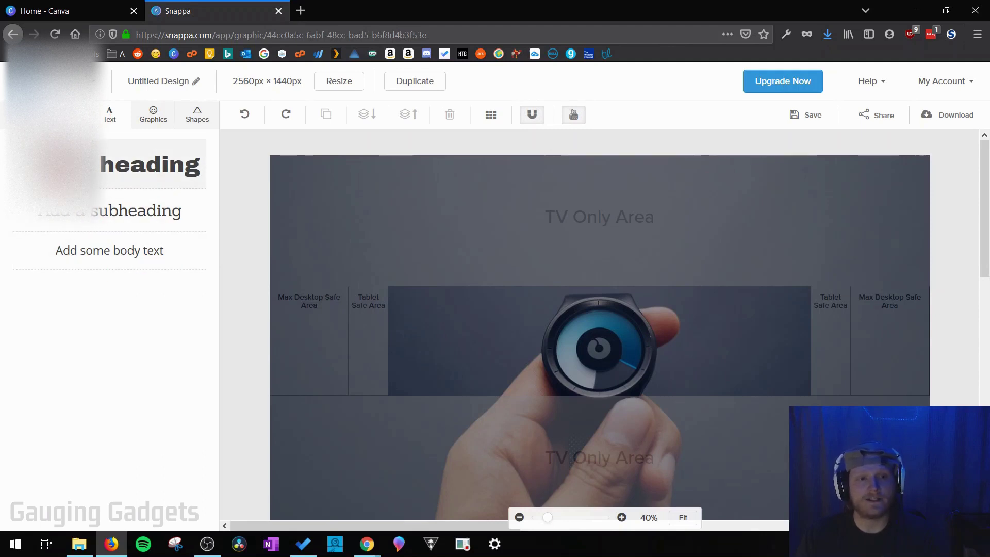
click(150, 164)
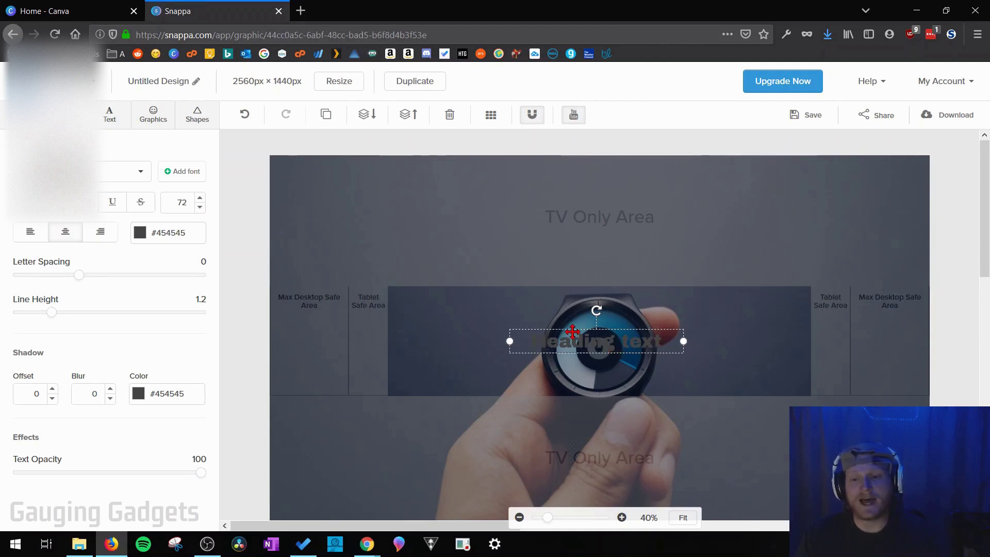
drag(572, 331, 460, 330)
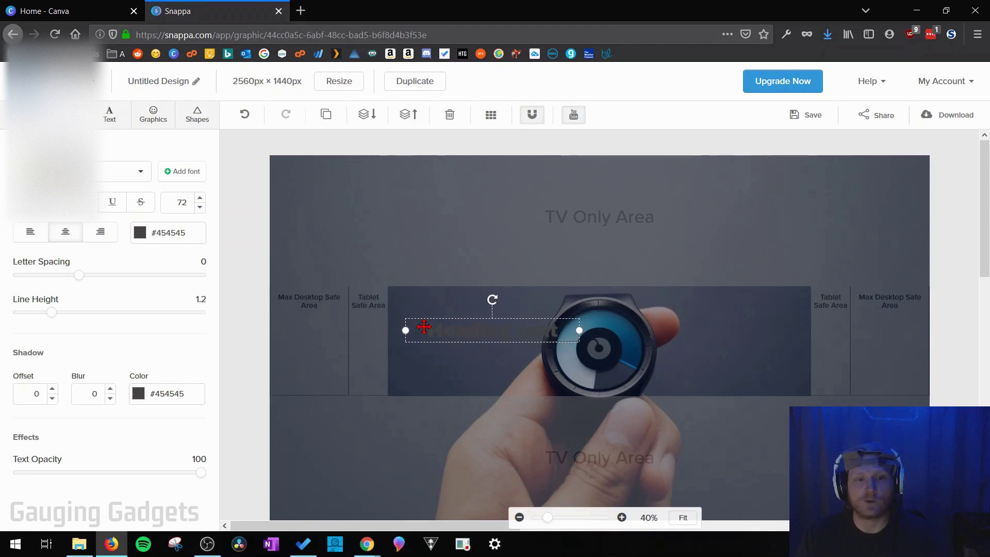
double_click(411, 322)
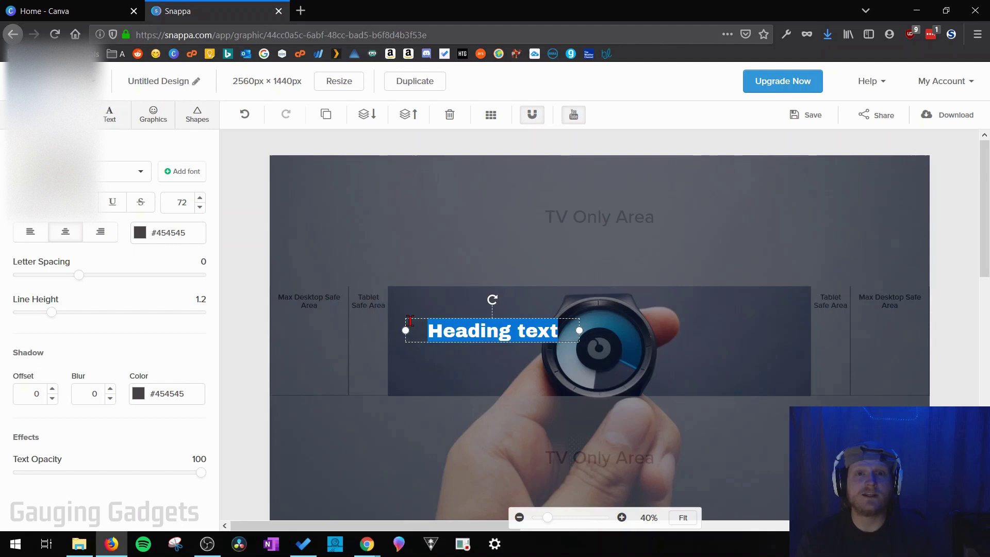
key(BackSpace)
text(Smartwatch)
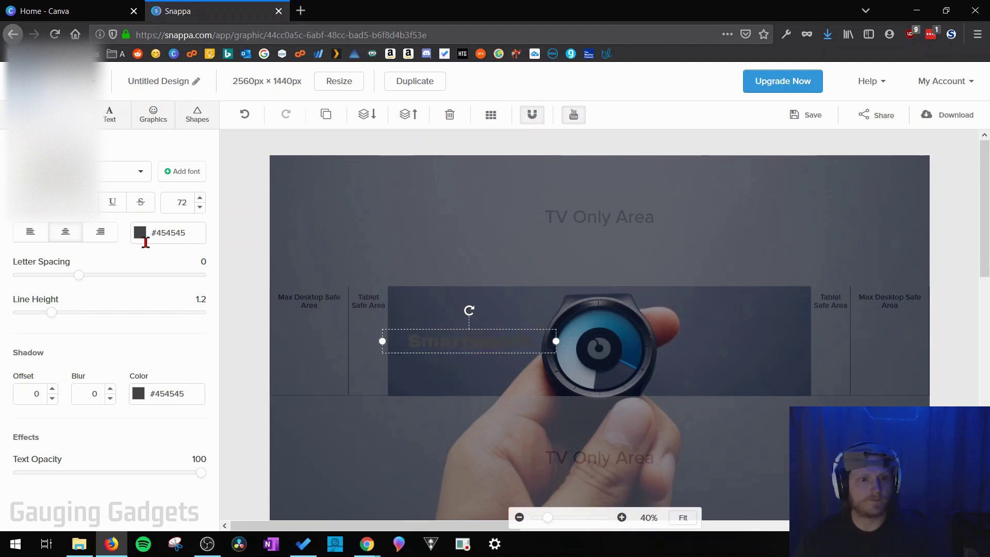
Step: Style the Smartwatch heading white (#ffffff) in a narrow font at size 140
click(146, 238)
click(156, 302)
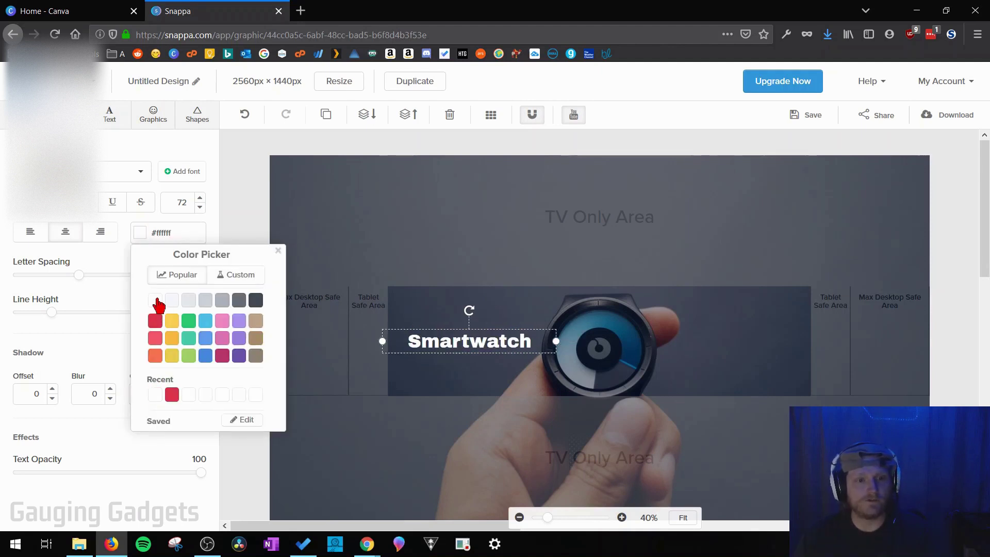
double_click(178, 203)
click(139, 176)
scroll(128, 258, down, 3)
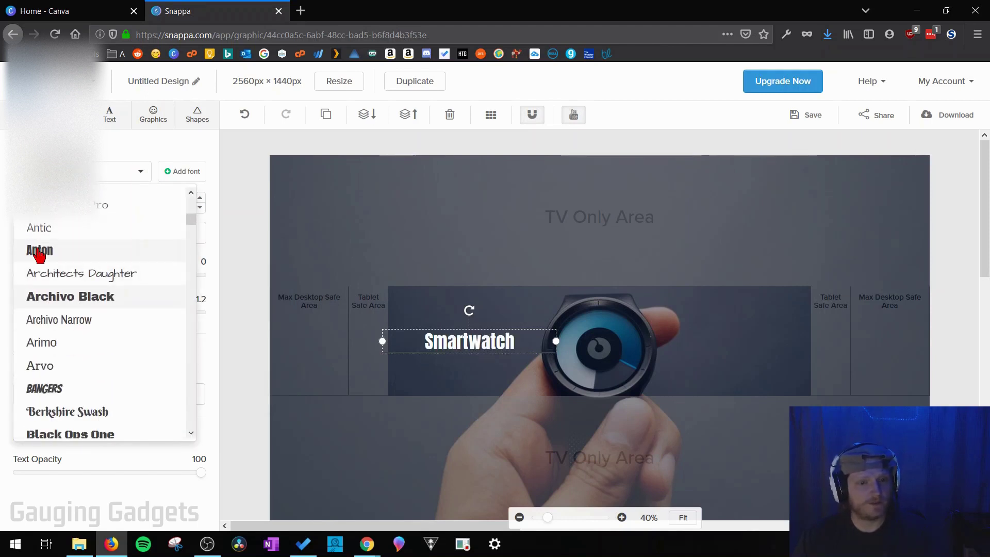
click(78, 288)
drag(186, 199, 170, 202)
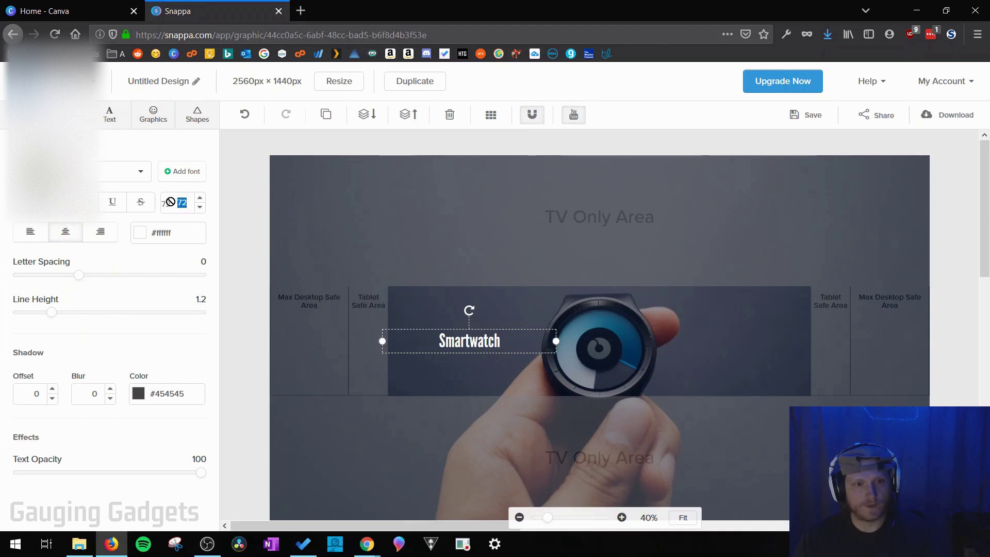
text(140)
key(Return)
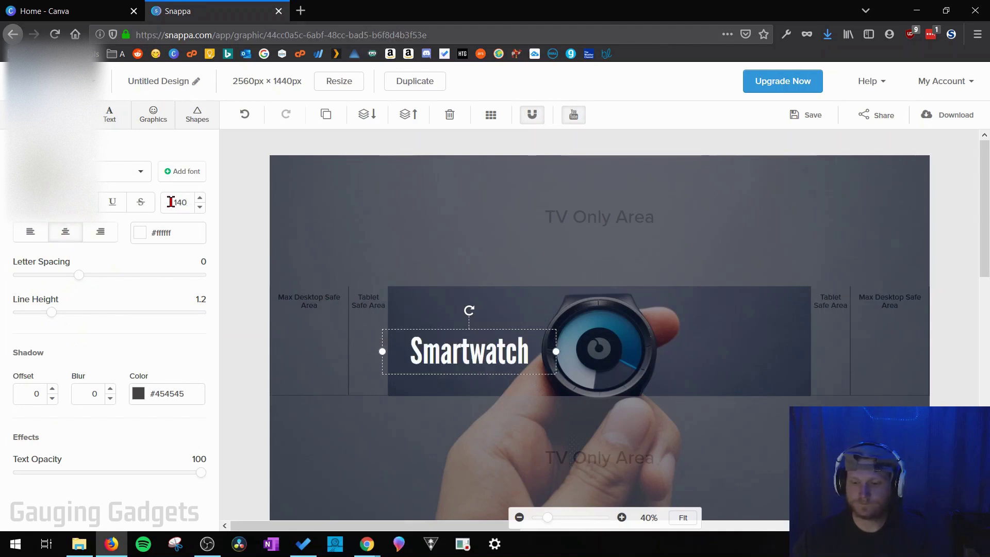
Step: Undo twice to remove the dark Tutorials text box, then reselect the Smartwatch heading
click(245, 114)
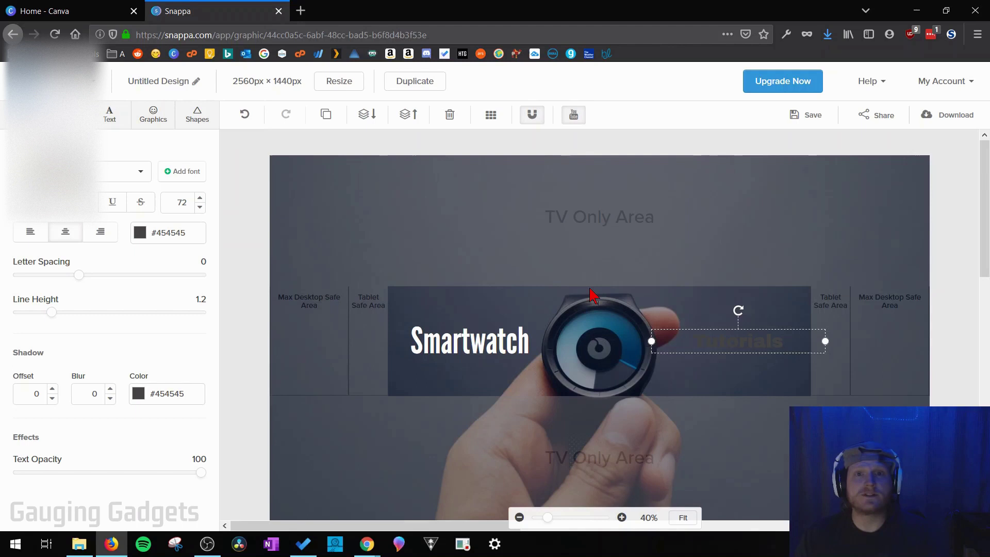
click(245, 116)
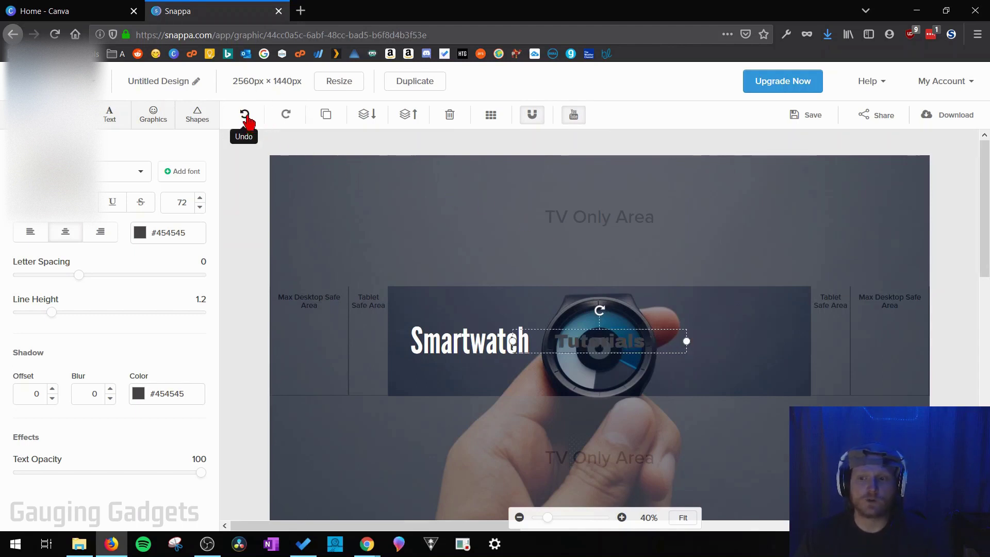
click(245, 116)
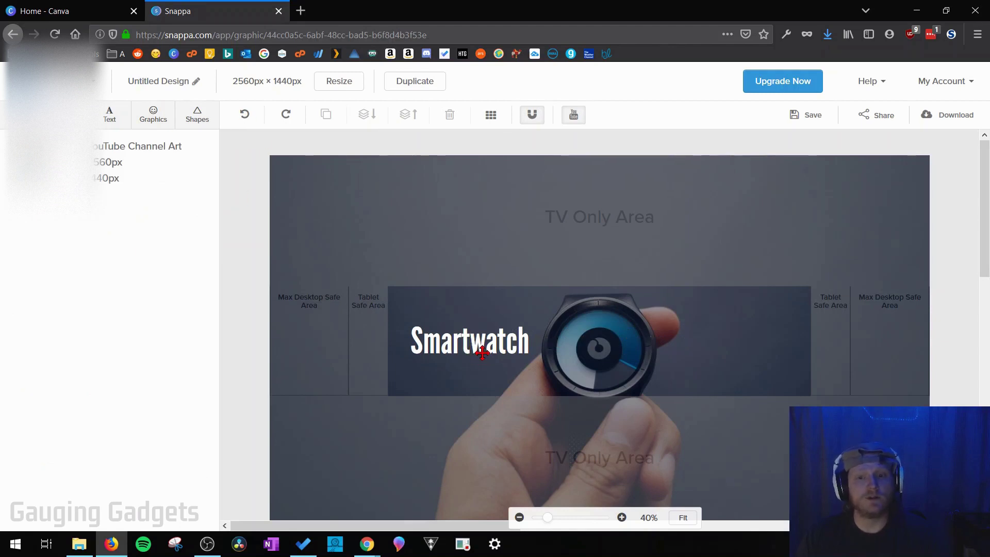
click(482, 354)
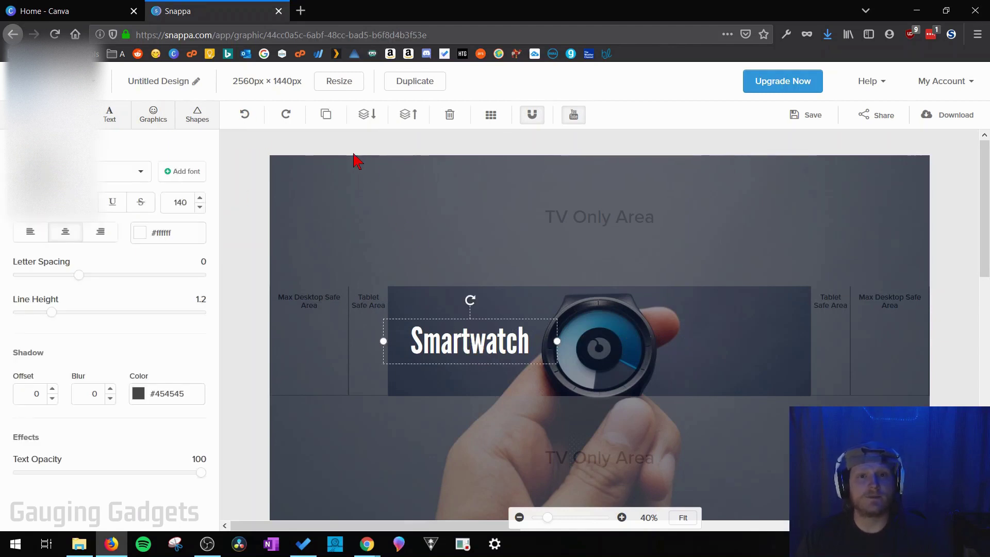
Step: Duplicate the Smartwatch heading, place the copy right of the watch, and change it to 'Tutorials'
click(328, 118)
drag(497, 349, 754, 344)
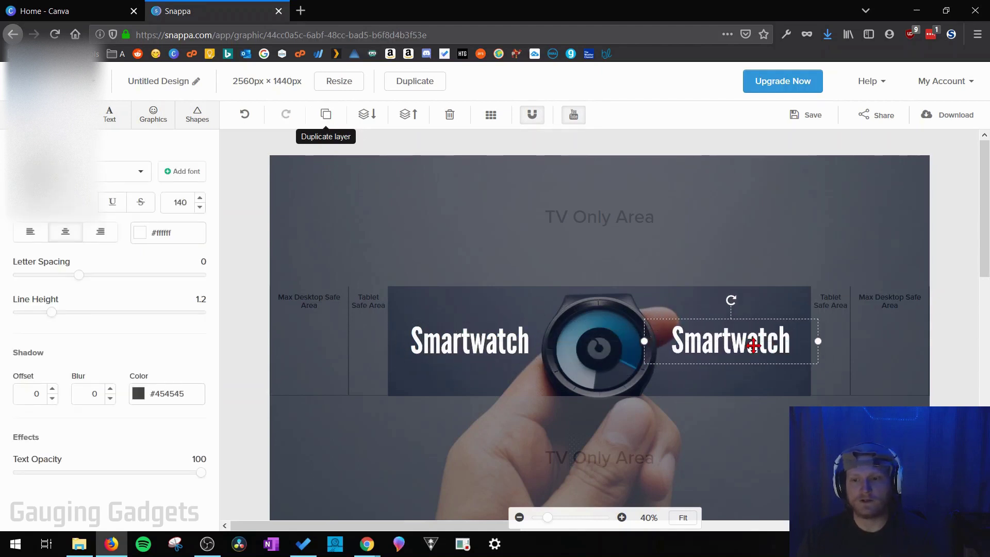
double_click(691, 344)
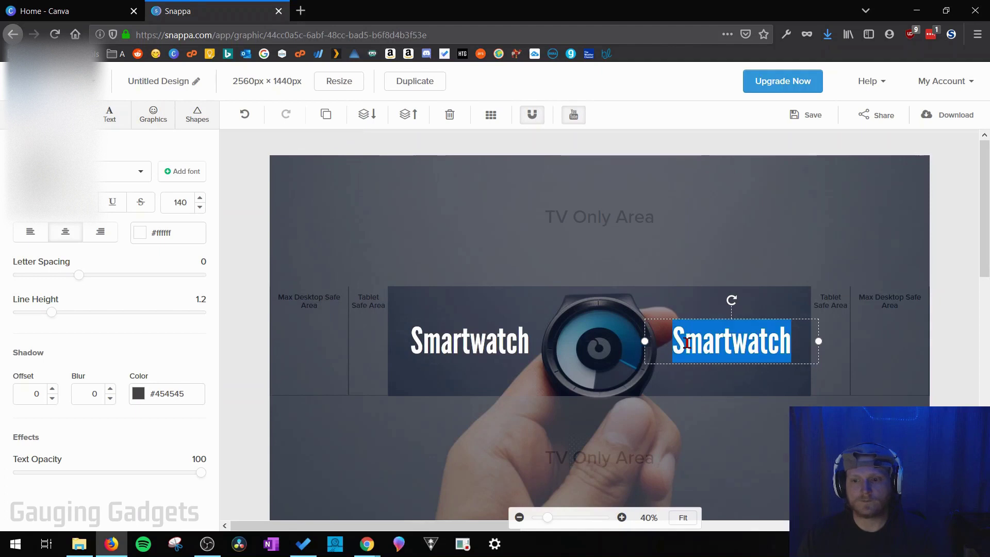
text(Tutorials)
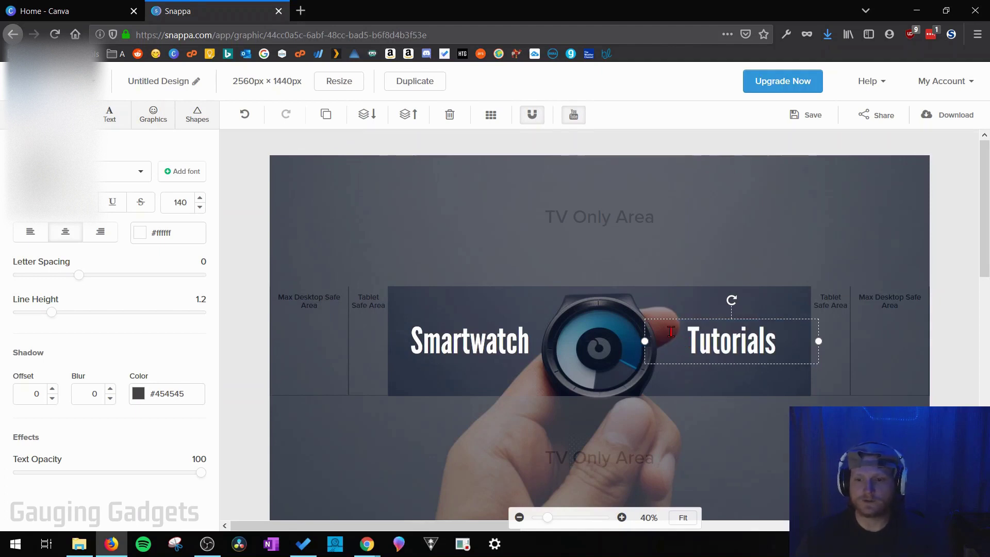
click(698, 343)
drag(698, 343, 709, 343)
click(571, 370)
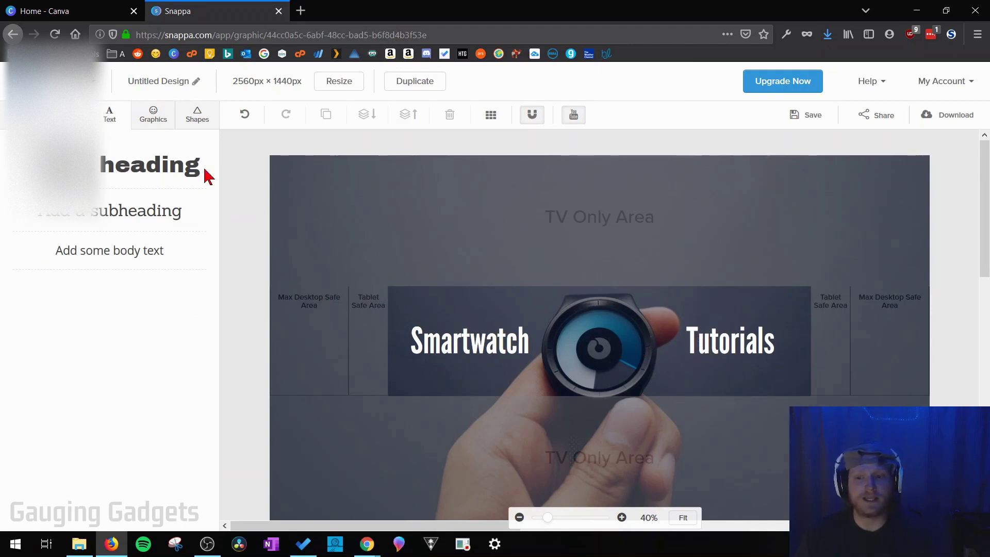
Step: Look for an Apple logo via the Graphics search, stock photos and the Uploads panel
click(159, 124)
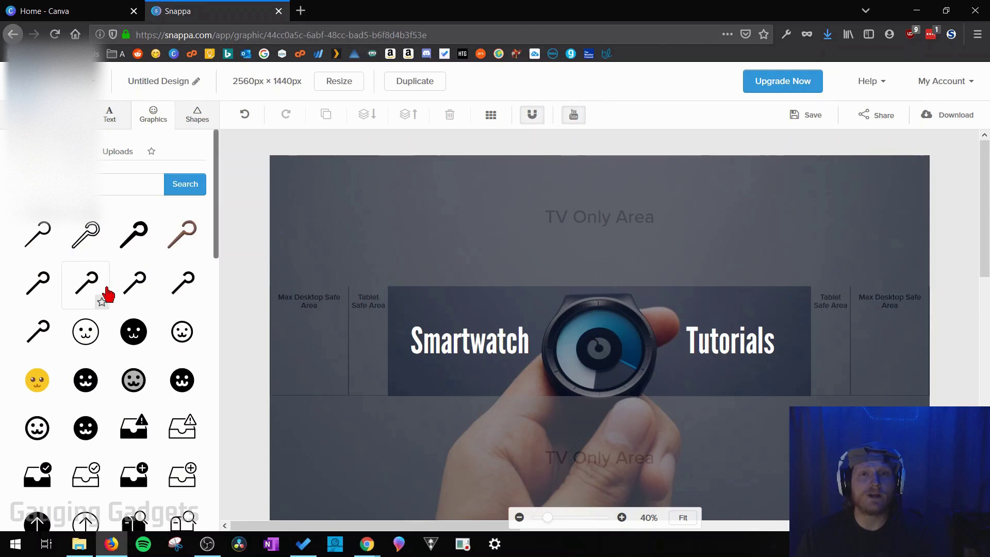
scroll(103, 317, down, 4)
scroll(104, 317, up, 3)
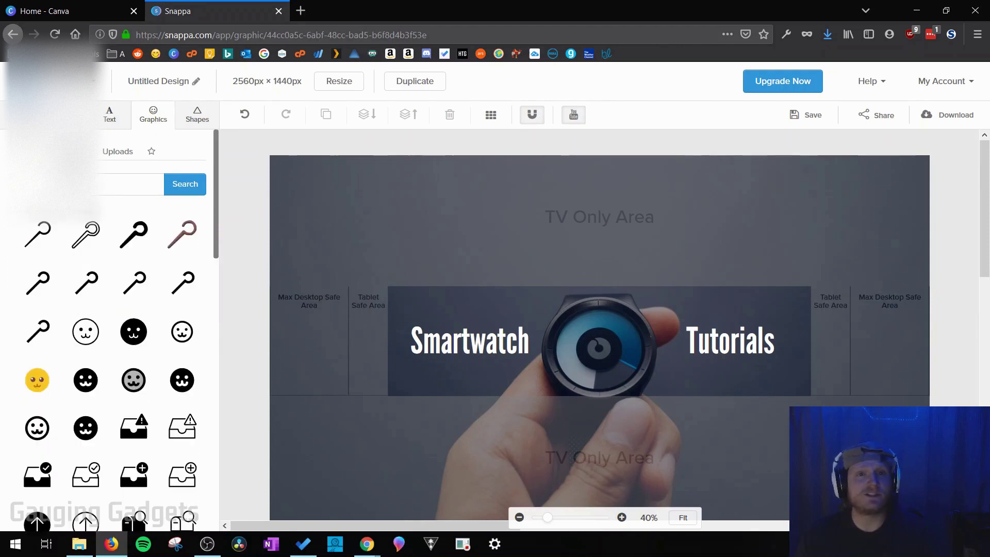
click(131, 184)
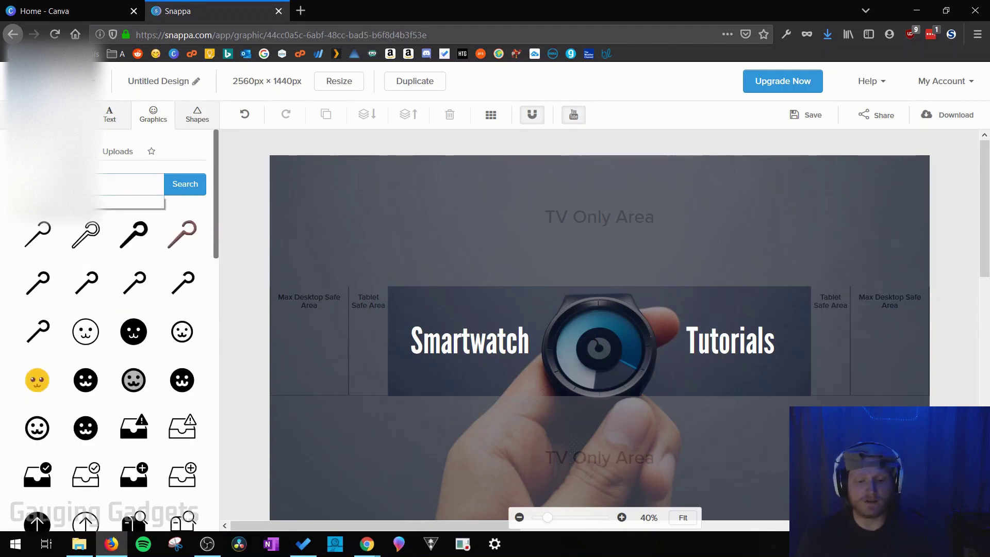
key(Return)
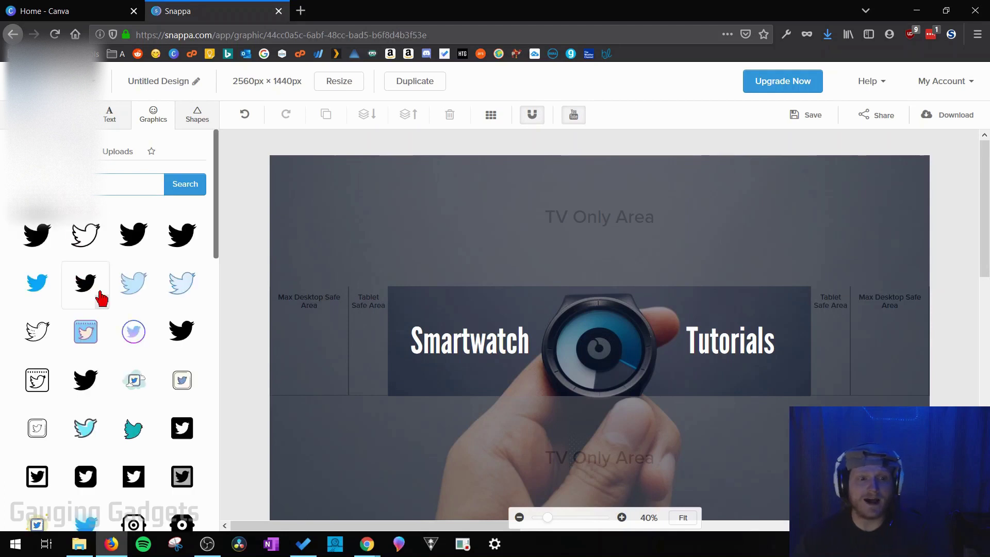
scroll(104, 307, down, 10)
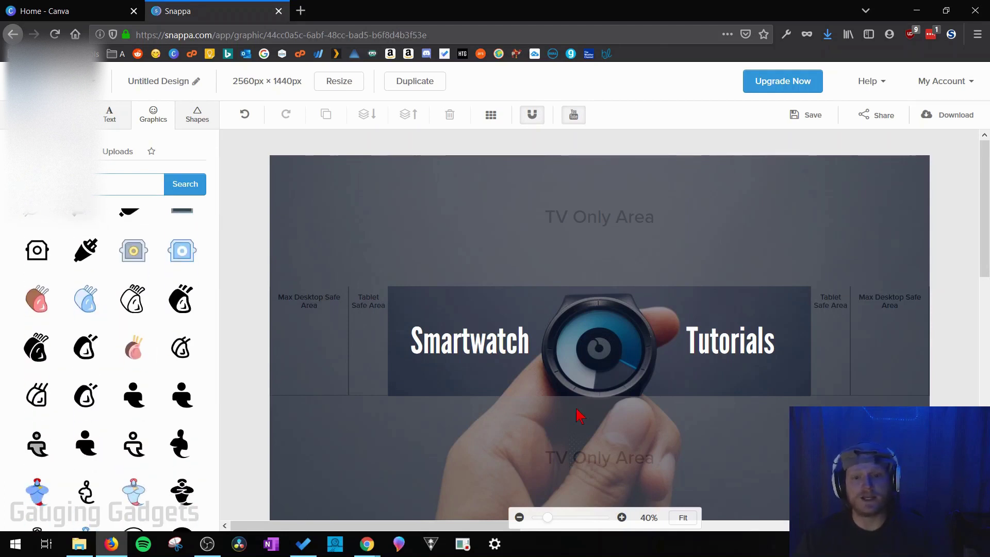
scroll(163, 295, up, 10)
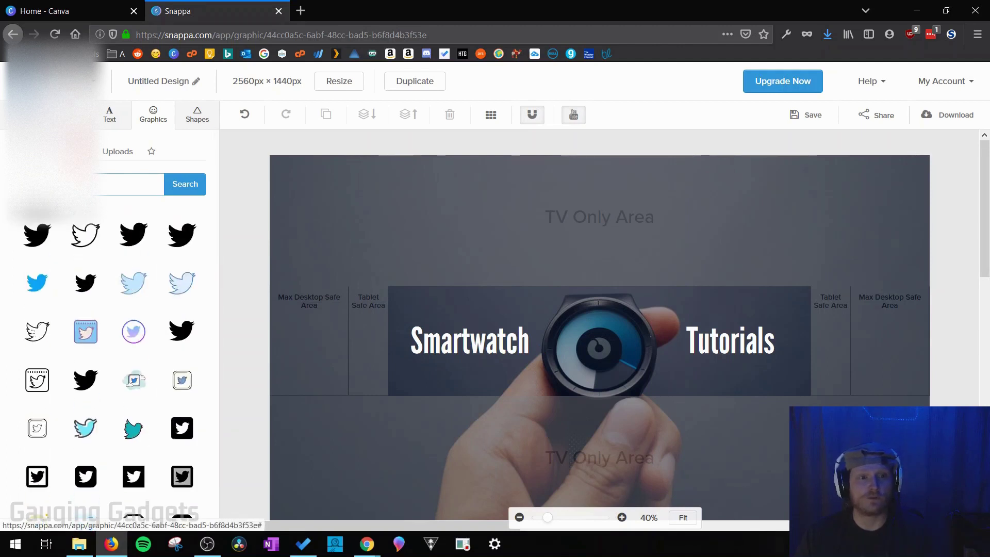
click(62, 151)
scroll(123, 308, down, 5)
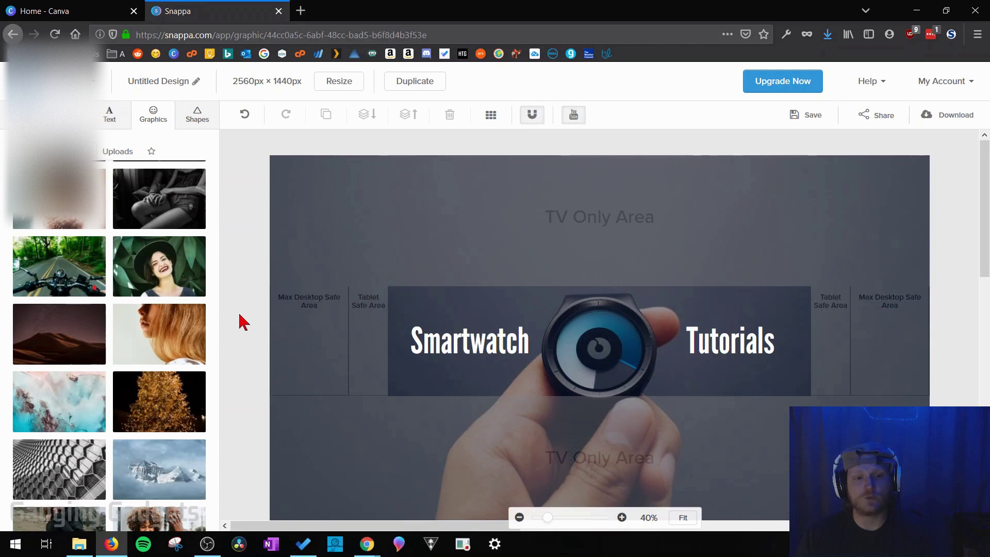
click(115, 150)
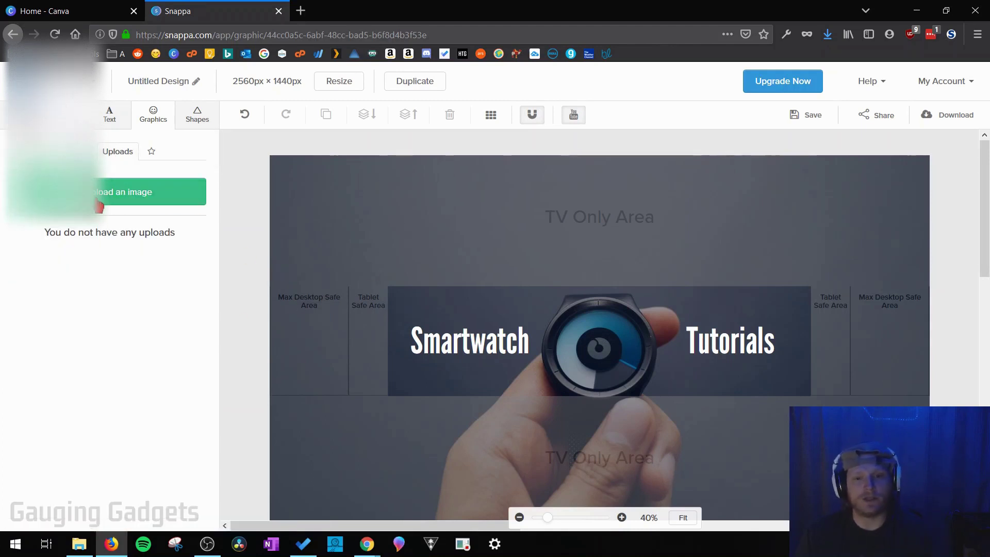
Step: Add a black Apple logo and shrink it to a small icon left of the Smartwatch heading
click(57, 151)
click(87, 305)
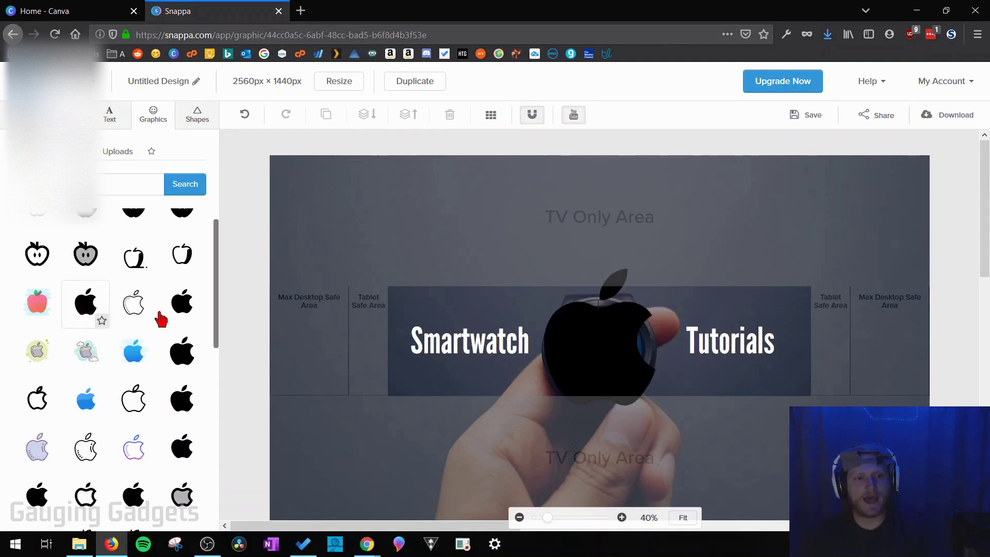
click(544, 304)
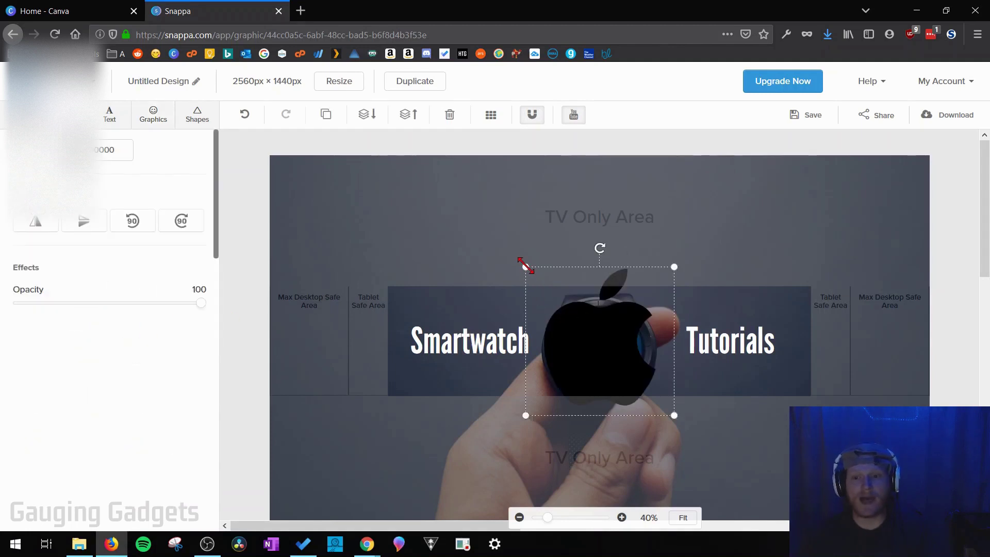
drag(525, 267, 407, 382)
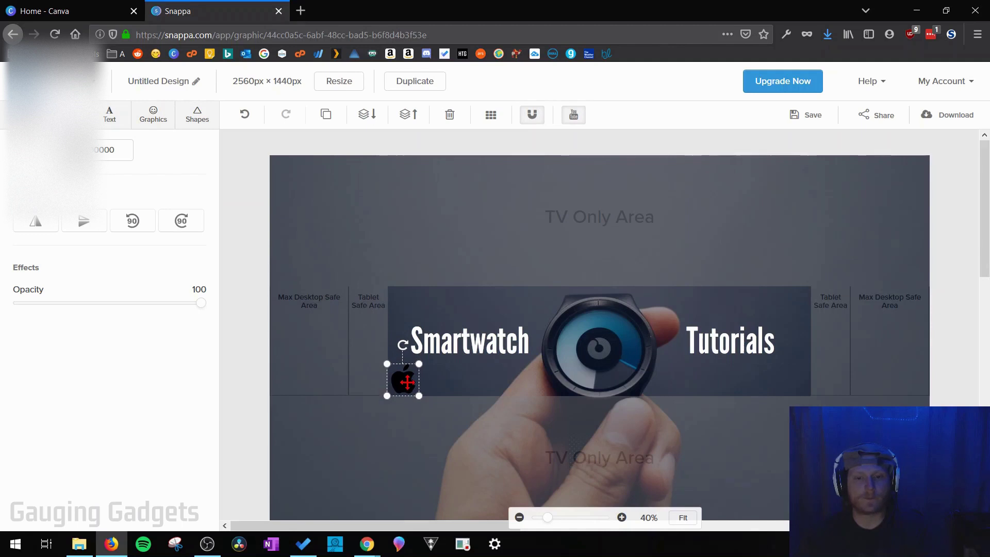
click(270, 309)
Step: Add a horizontal line from the basic shapes and colour it red (#d8334a)
click(157, 121)
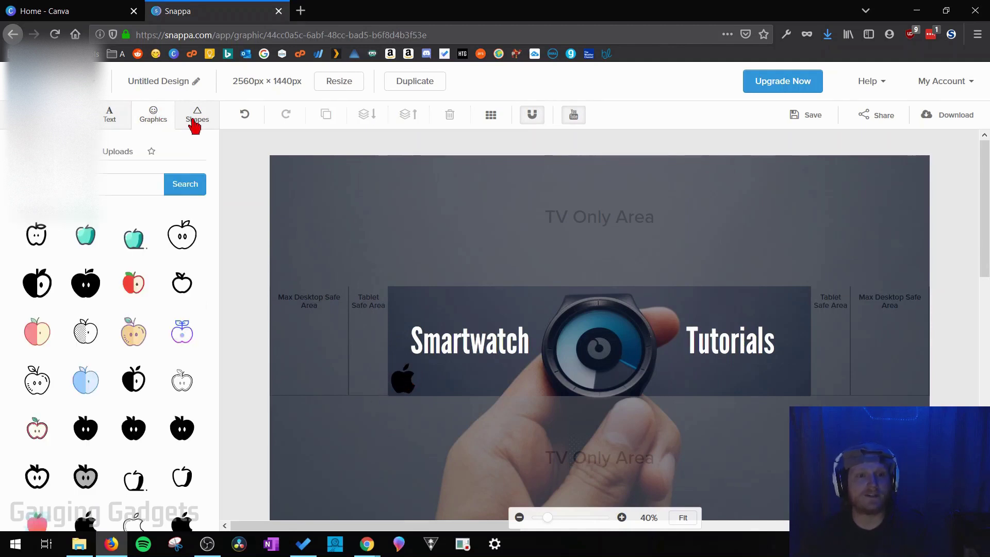
click(193, 121)
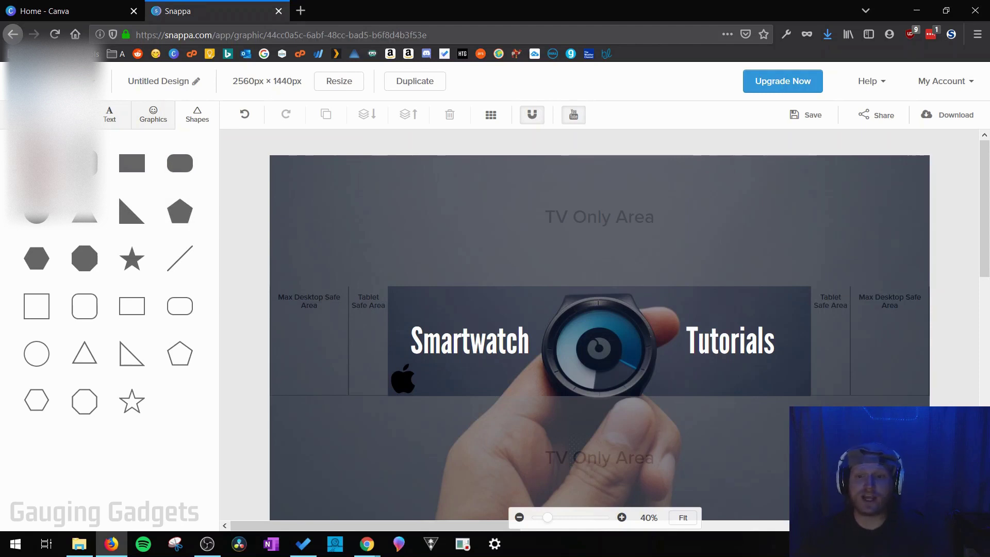
click(186, 277)
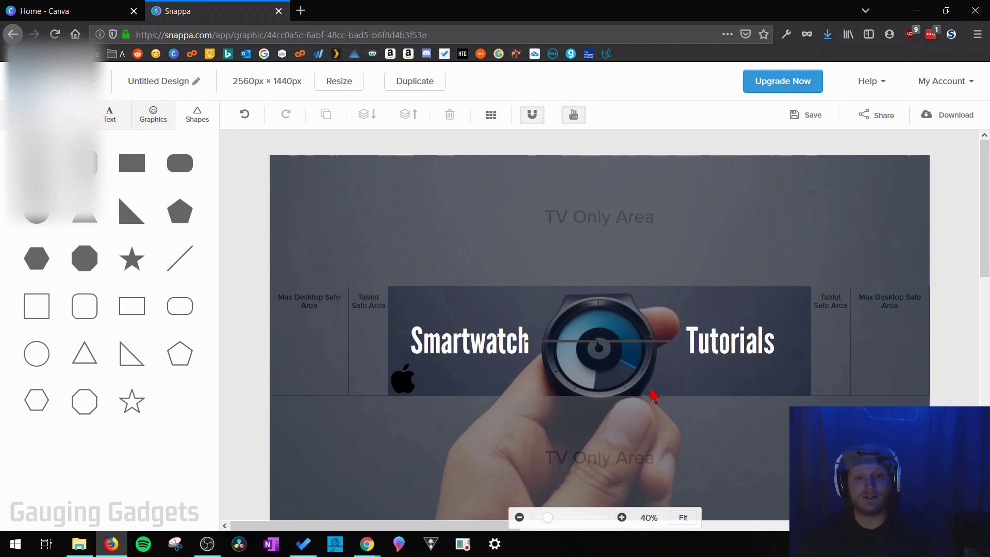
click(127, 182)
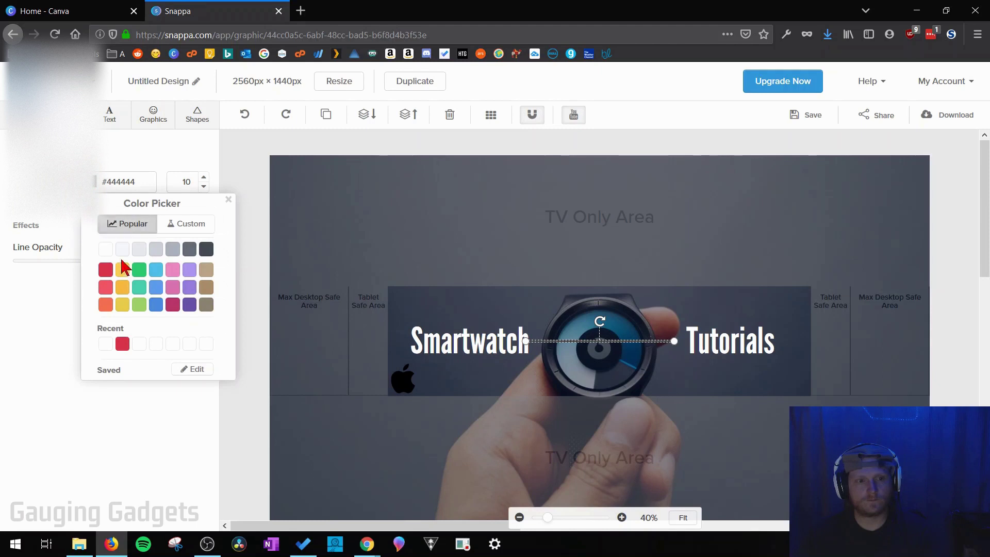
click(106, 269)
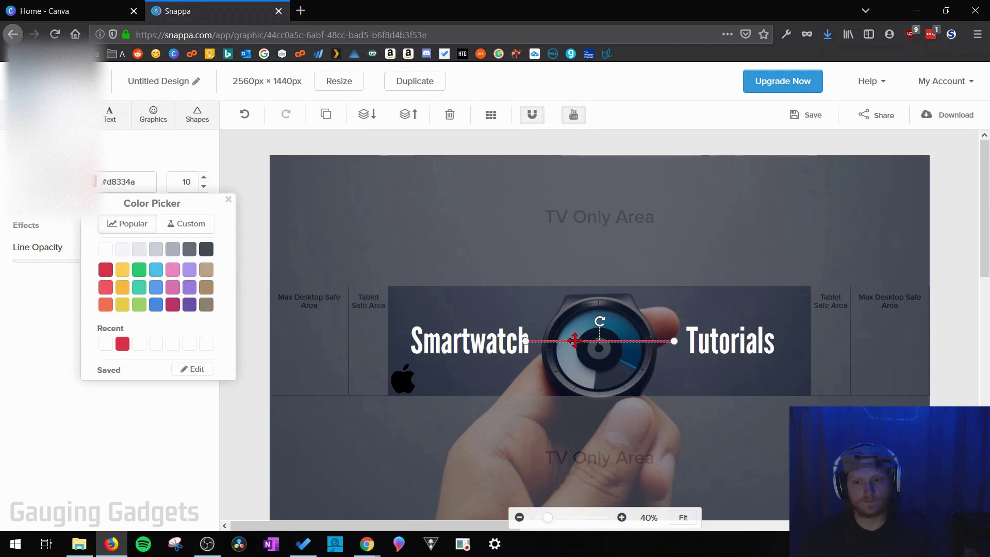
Step: Position the red line as an underline beneath the Smartwatch heading
drag(575, 341, 446, 357)
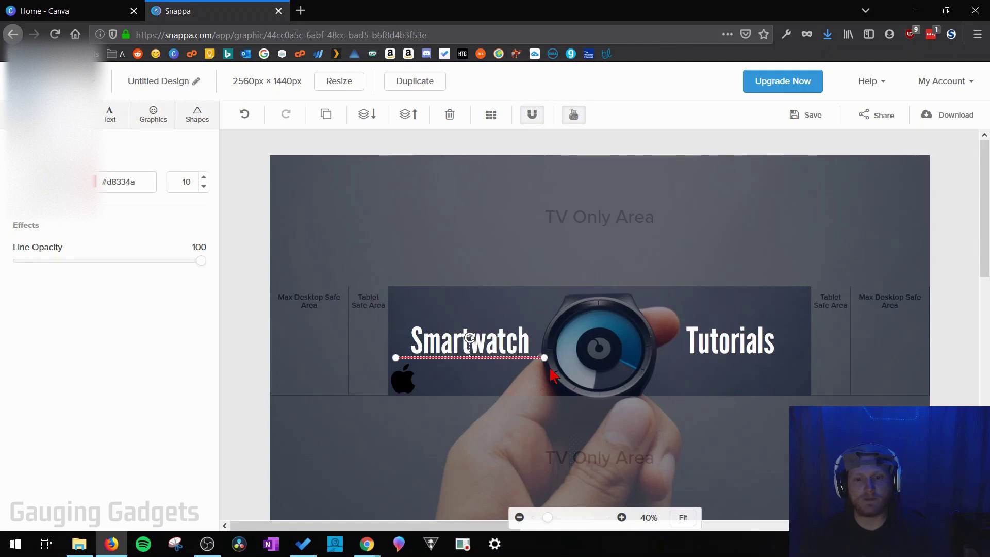
key(ctrl+z)
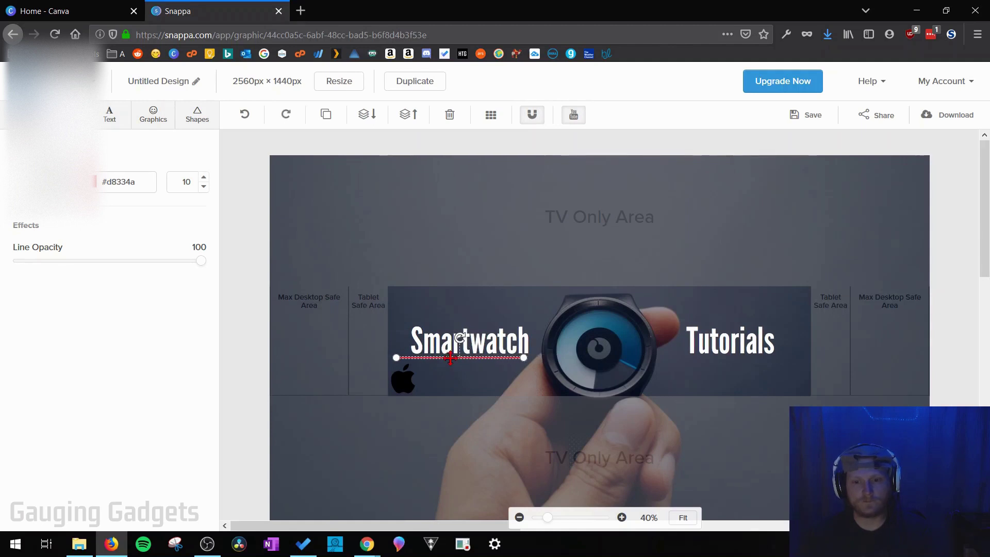
drag(450, 358, 460, 358)
click(367, 177)
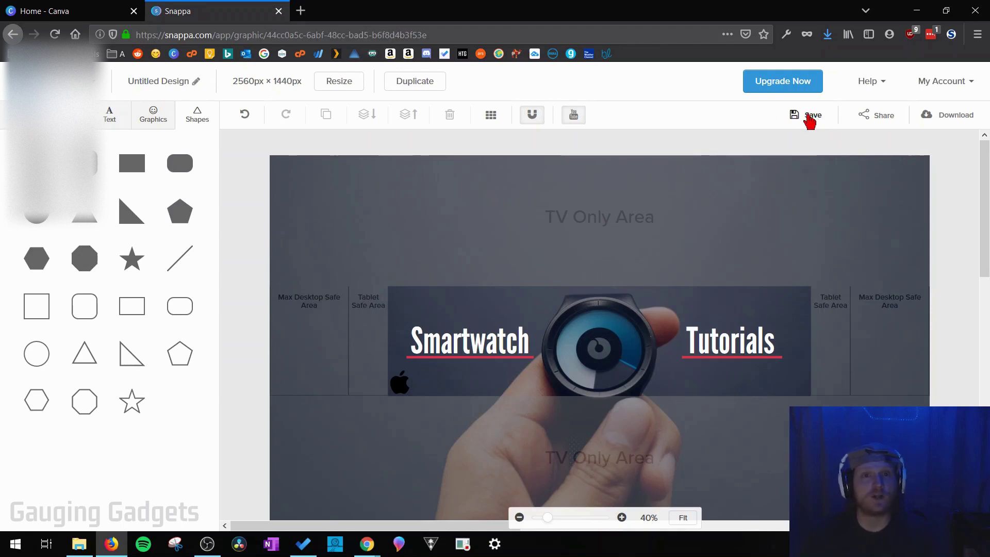
Step: Save the design, then download the banner as a High-res PNG and confirm the file save
click(811, 119)
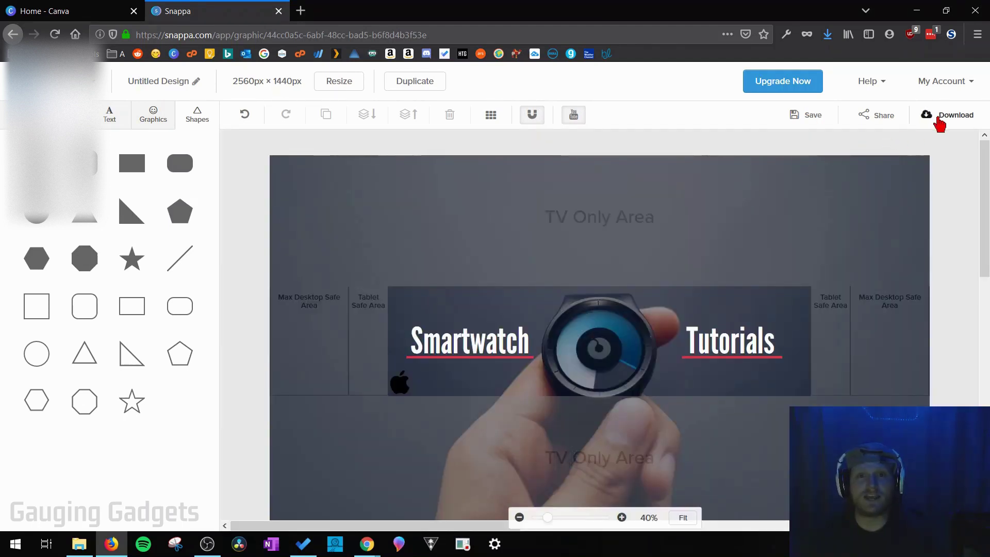
click(955, 124)
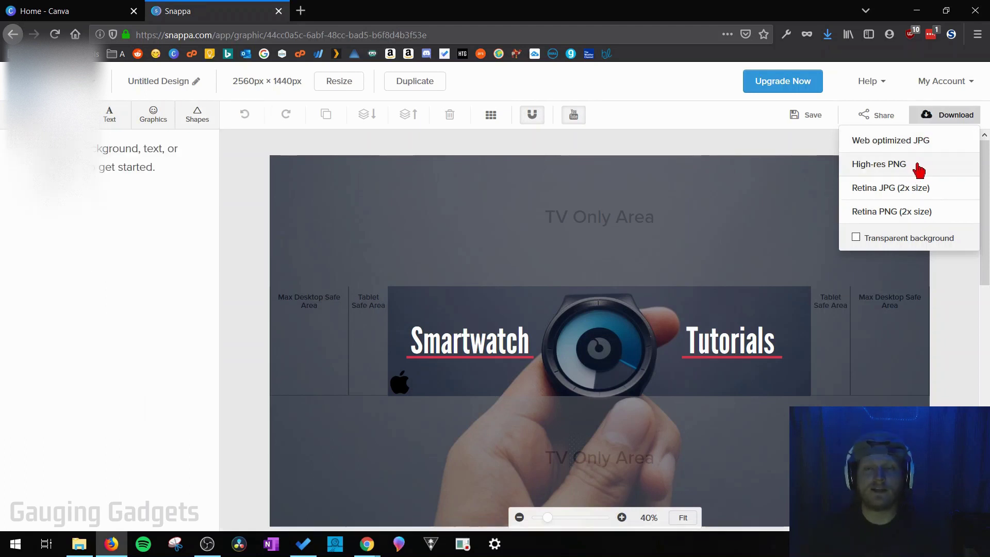
click(887, 166)
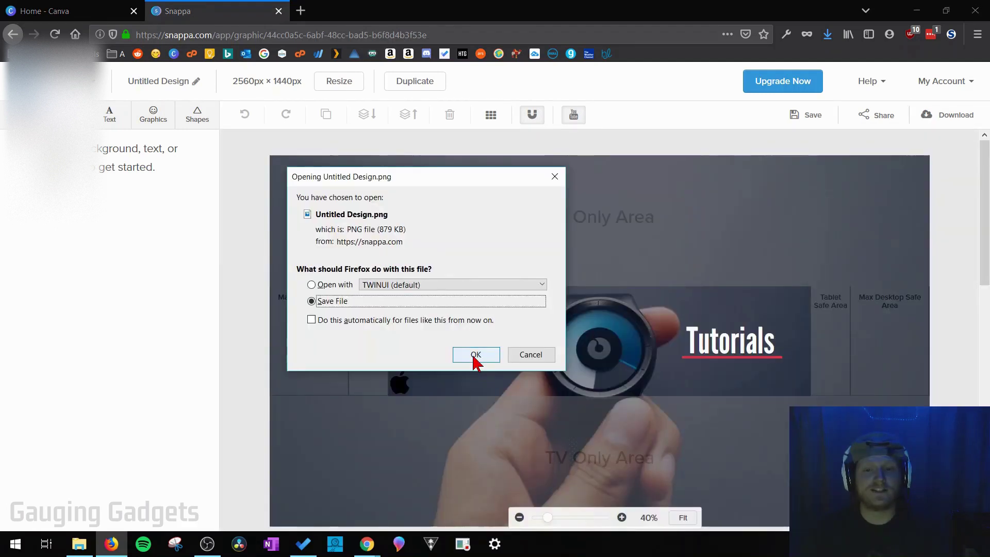
click(473, 359)
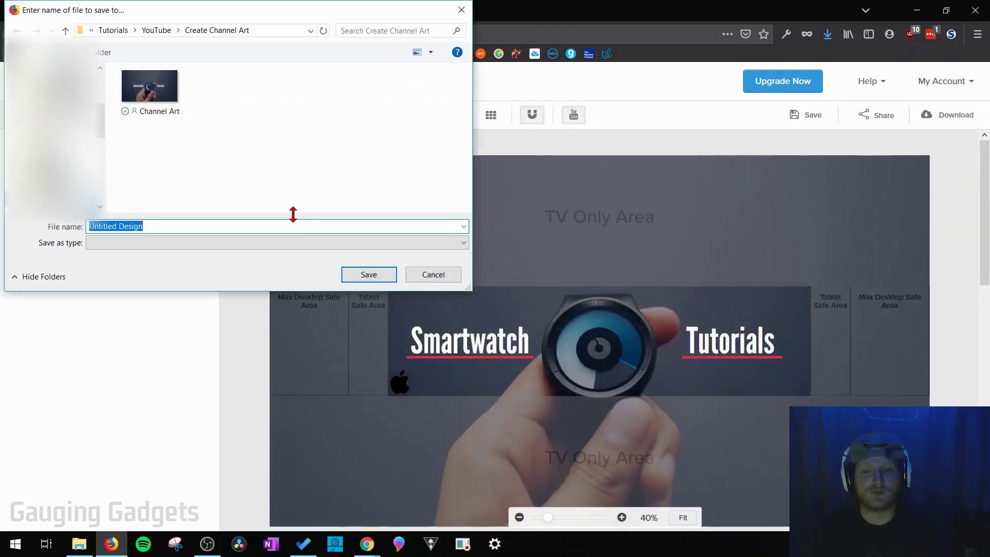
key(Return)
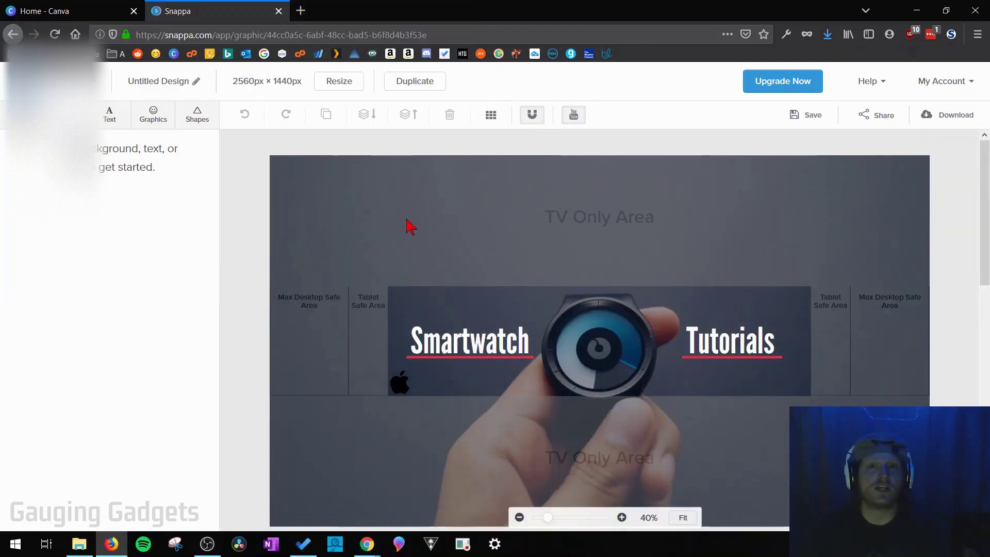
Step: Switch to the YouTube window and open Customize Channel for Smart Watch Tutorials
mouse_move(366, 544)
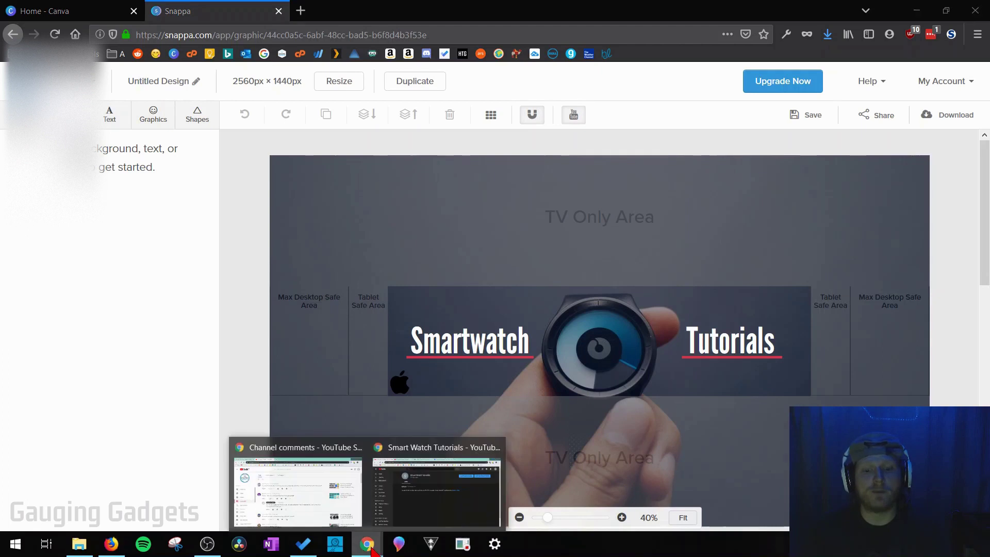
click(411, 508)
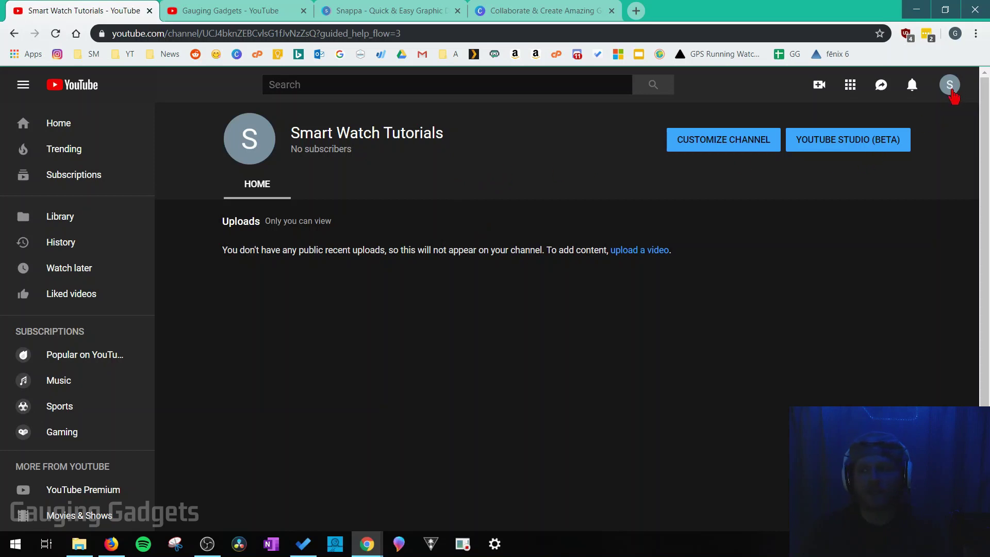
click(949, 87)
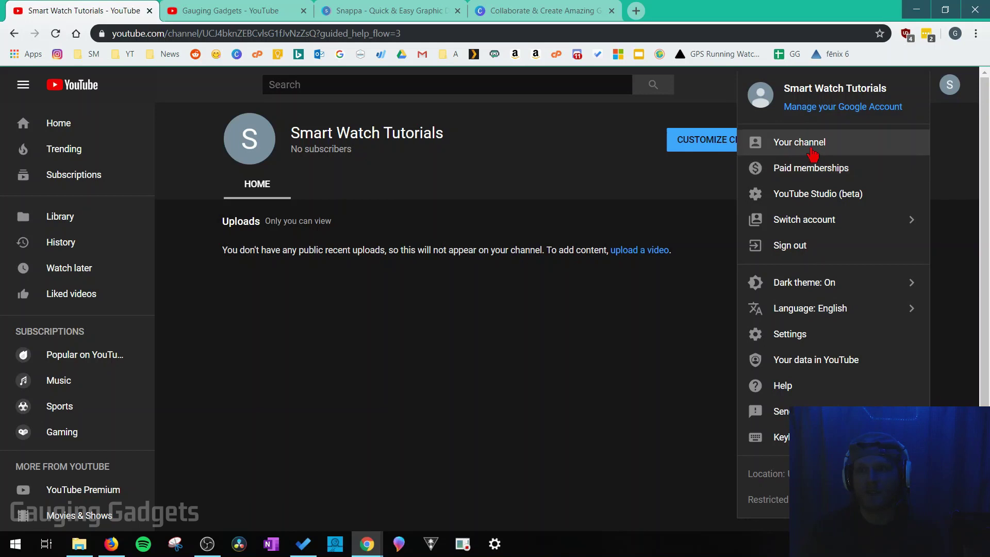
click(801, 151)
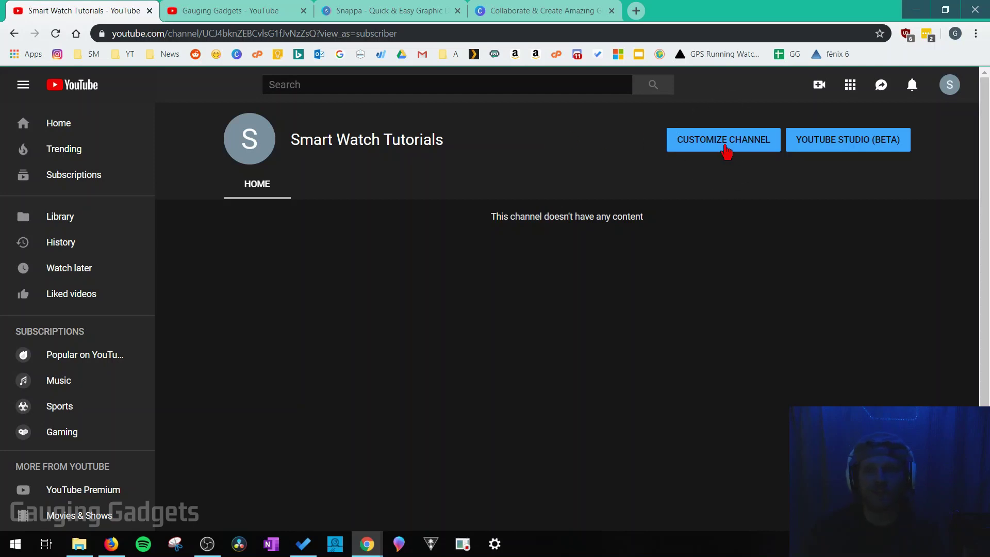
click(726, 151)
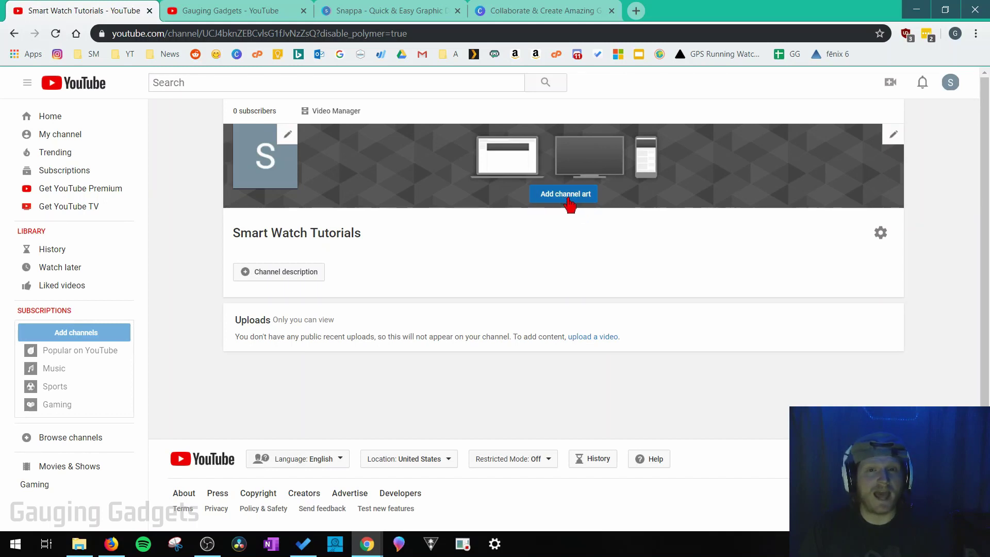
Step: Upload the Channel Art file from the computer through Edit channel art
click(894, 139)
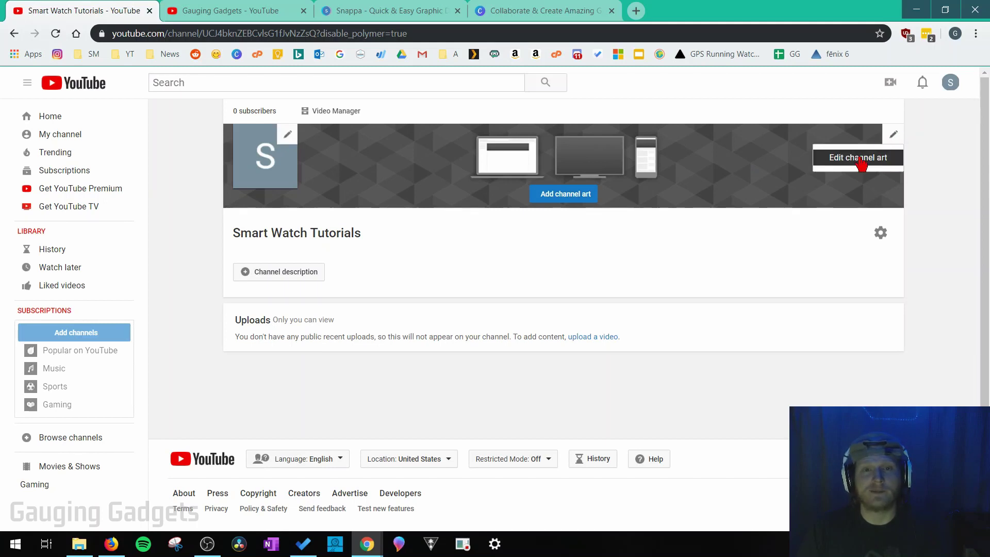
click(619, 127)
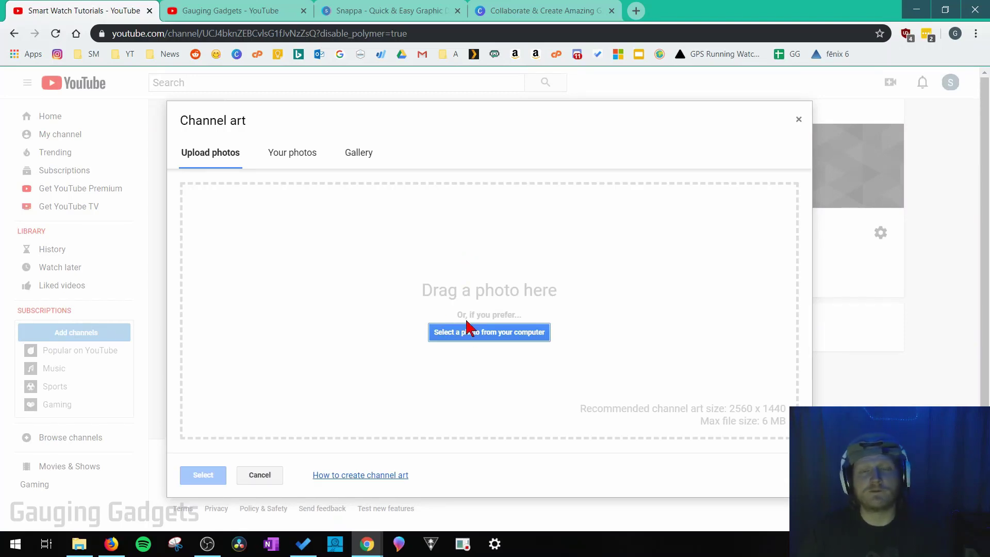
click(493, 335)
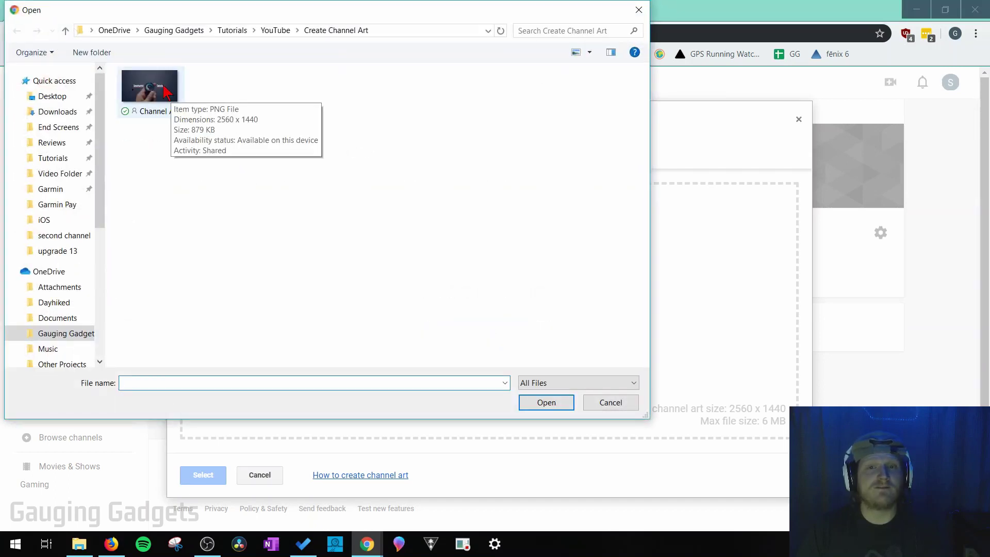
double_click(163, 91)
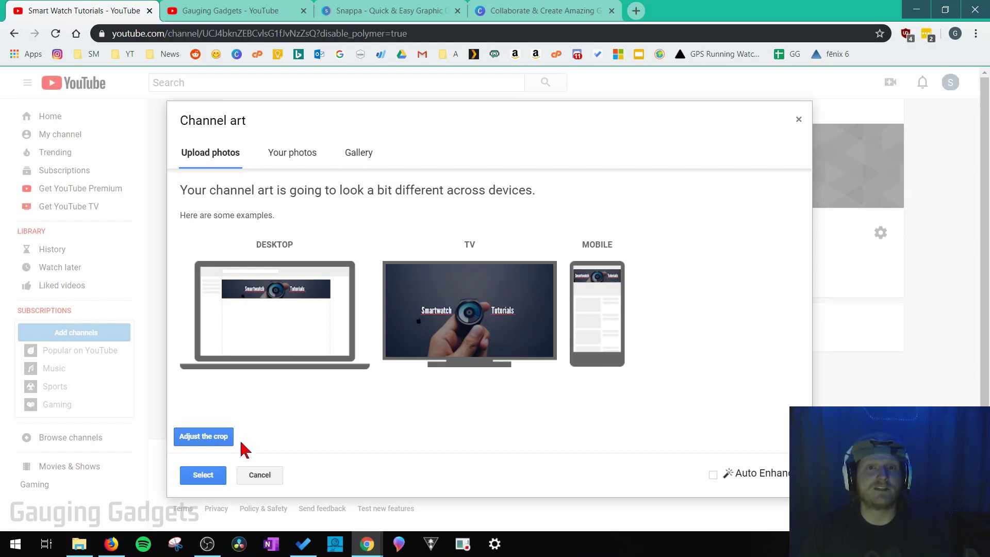
Step: Apply the Smartwatch Tutorials image as channel art and view it on My channel
click(214, 482)
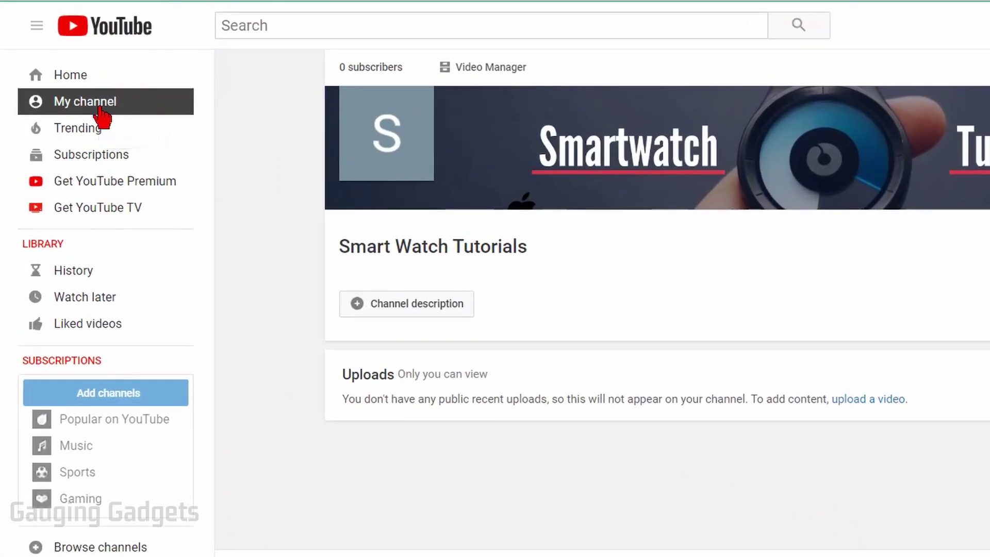
click(89, 105)
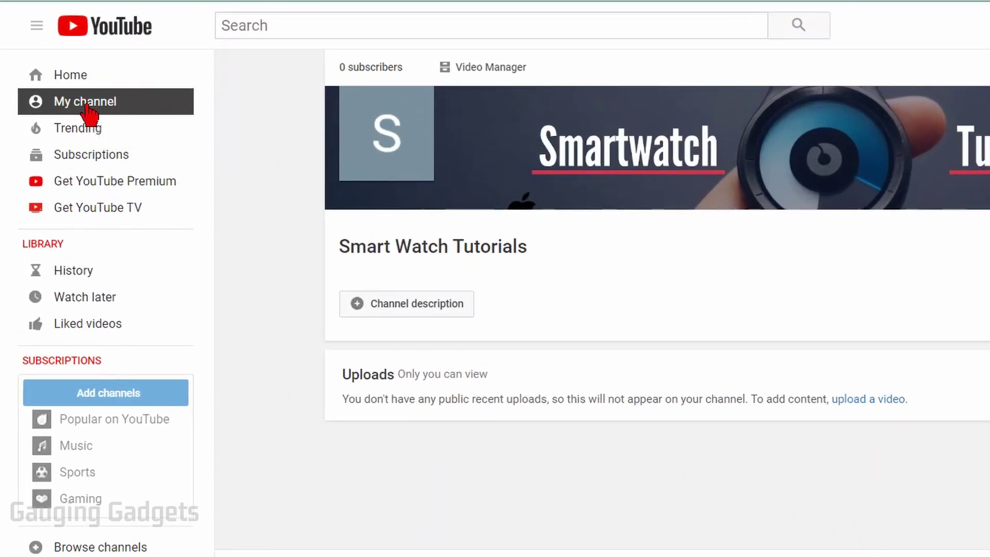